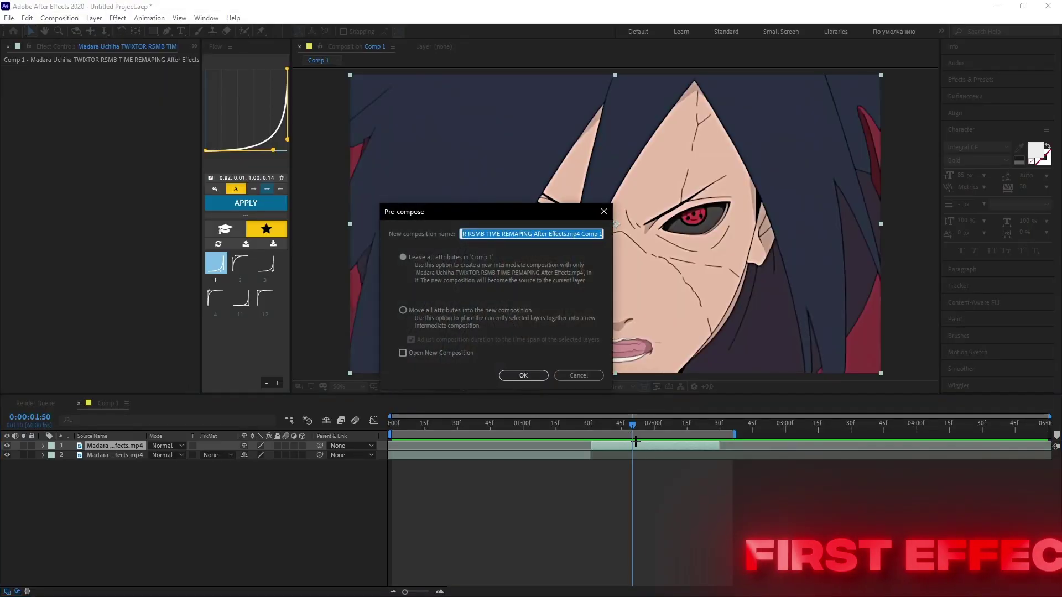
# - Precompose the Madara clip, moving all attributes into the new nested composition
pyautogui.click(403, 311)
pyautogui.click(523, 375)
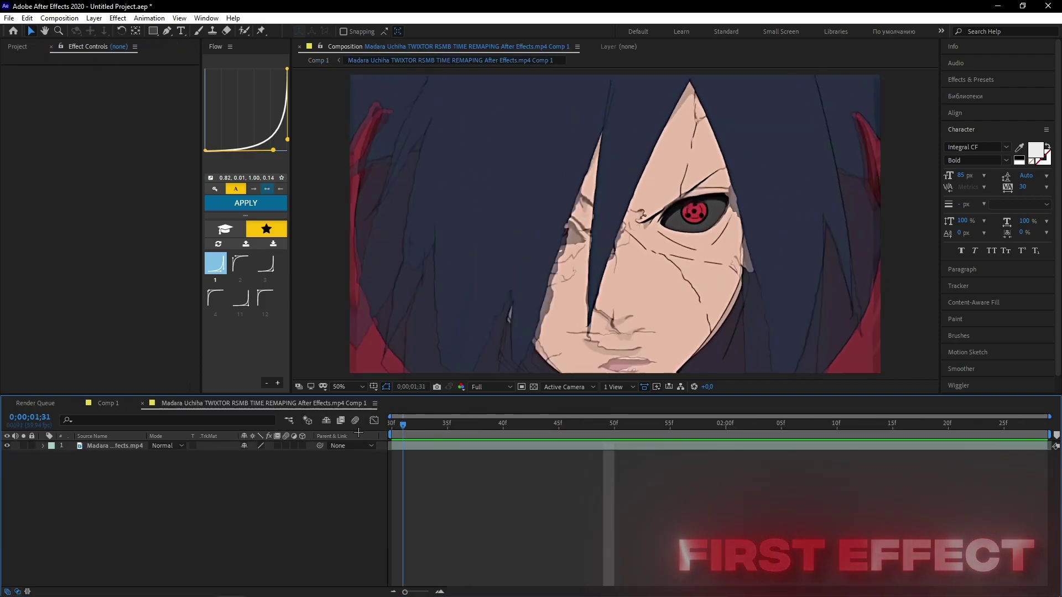
# - Duplicate the Madara clip and set starting Opacity and Scale keyframes on the top copy
pyautogui.click(452, 450)
pyautogui.hotkey('ctrl', 'd')
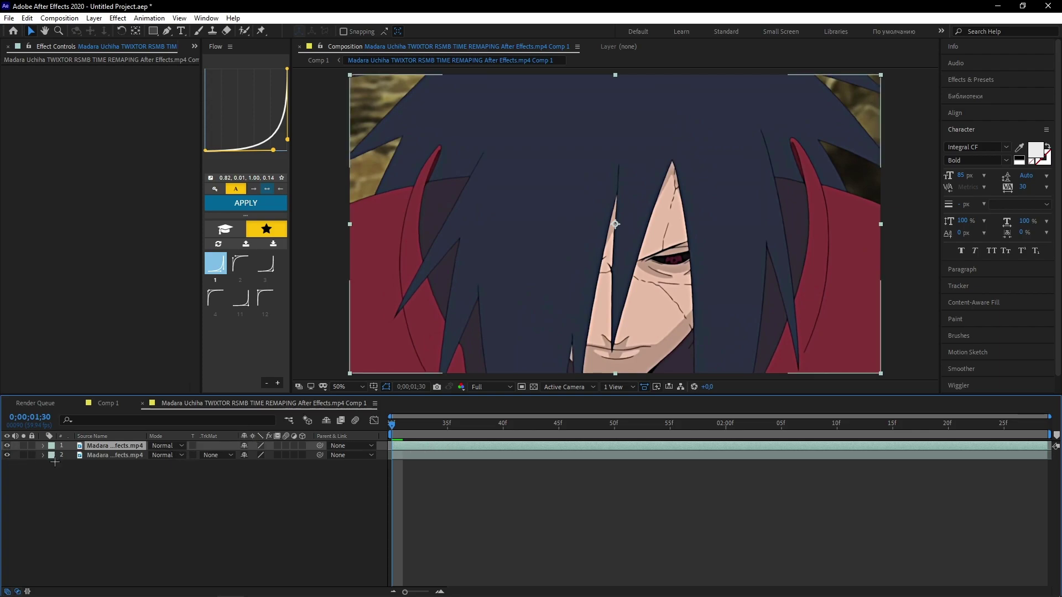
pyautogui.click(43, 445)
pyautogui.click(54, 455)
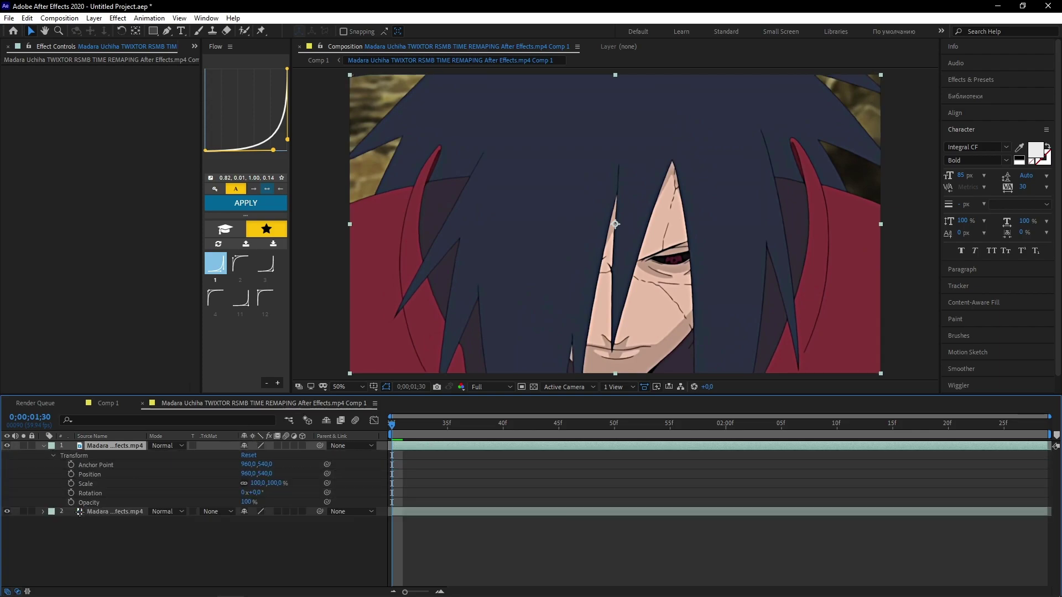
pyautogui.hotkey('alt', 'shift', 't')
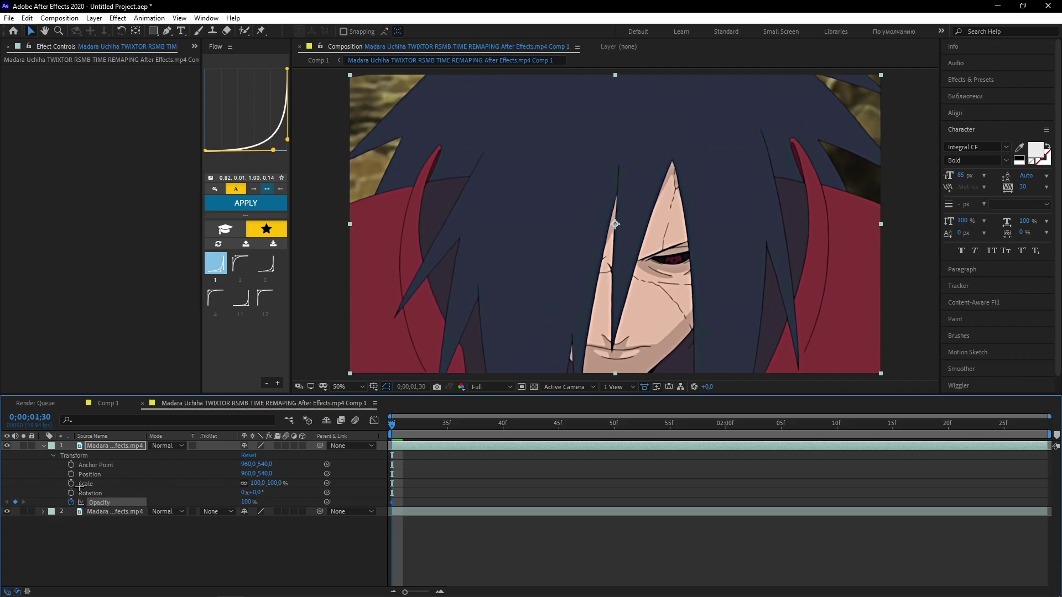
pyautogui.hotkey('alt', 'shift', 's')
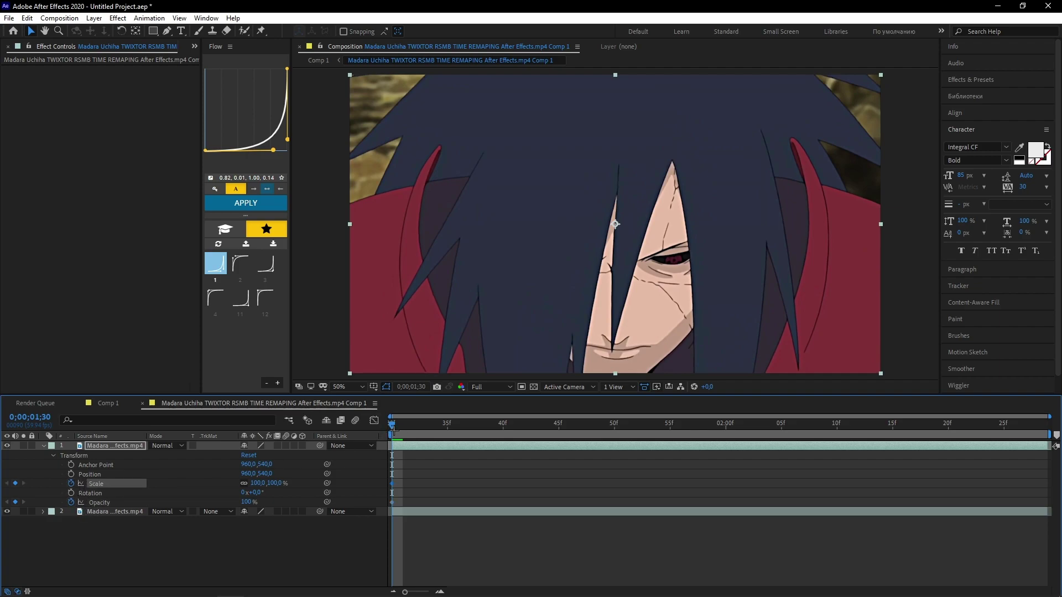
pyautogui.press('u')
pyautogui.press('u')
pyautogui.press('u')
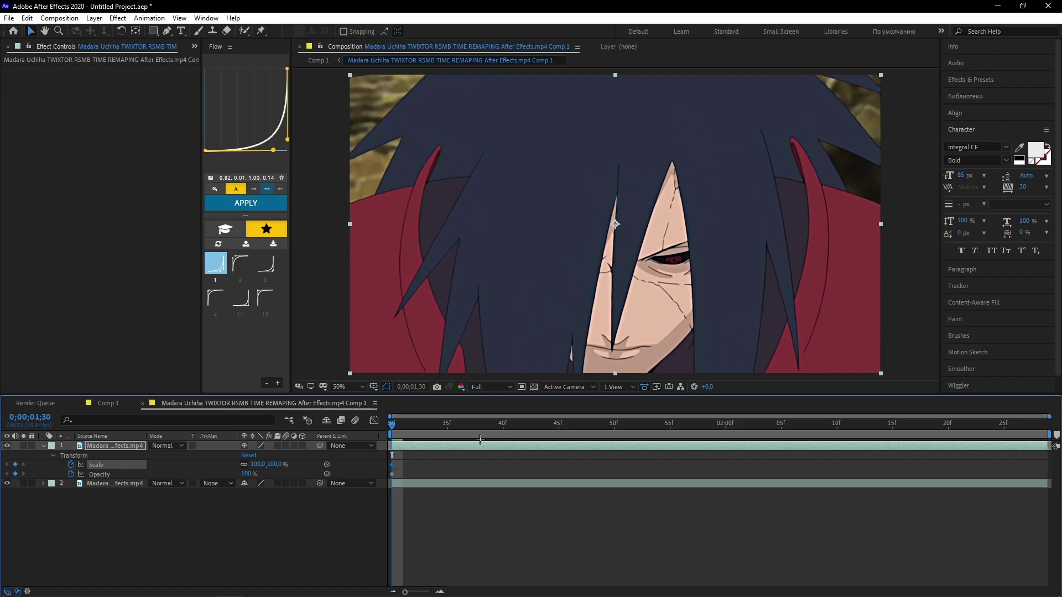
# - At a later frame set Opacity to 0% and Scale to 150%, then preview the fade
pyautogui.moveTo(400, 434); pyautogui.dragTo(948, 449)
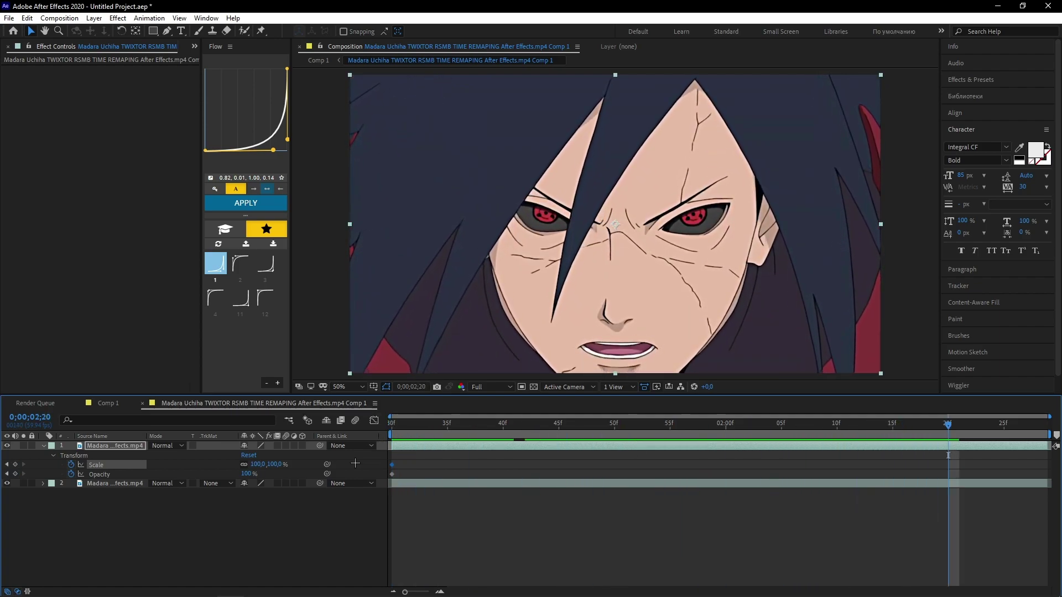
pyautogui.moveTo(247, 474); pyautogui.dragTo(242, 475)
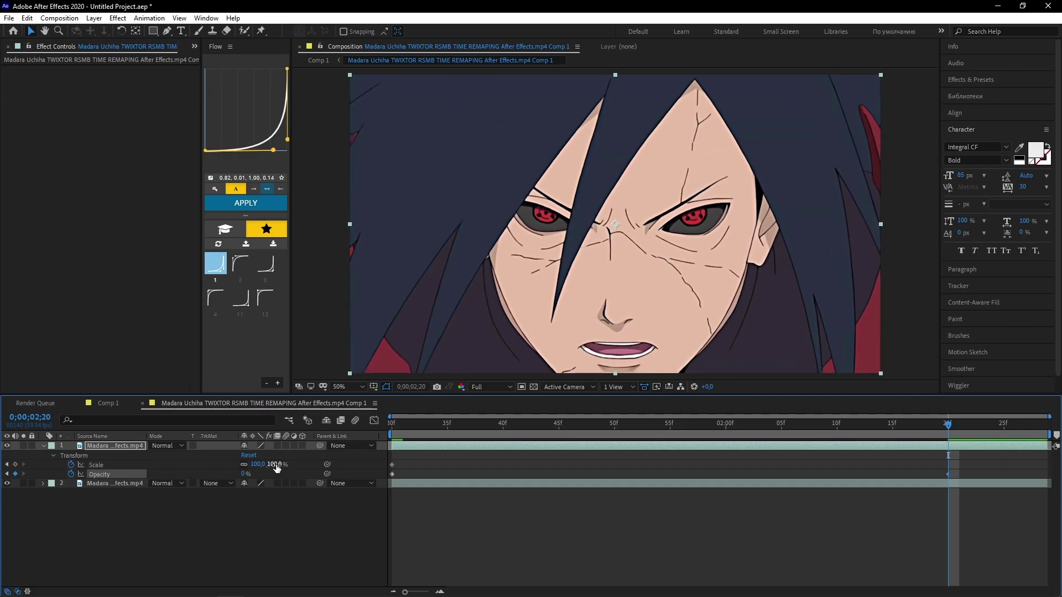
pyautogui.moveTo(278, 468); pyautogui.dragTo(288, 465)
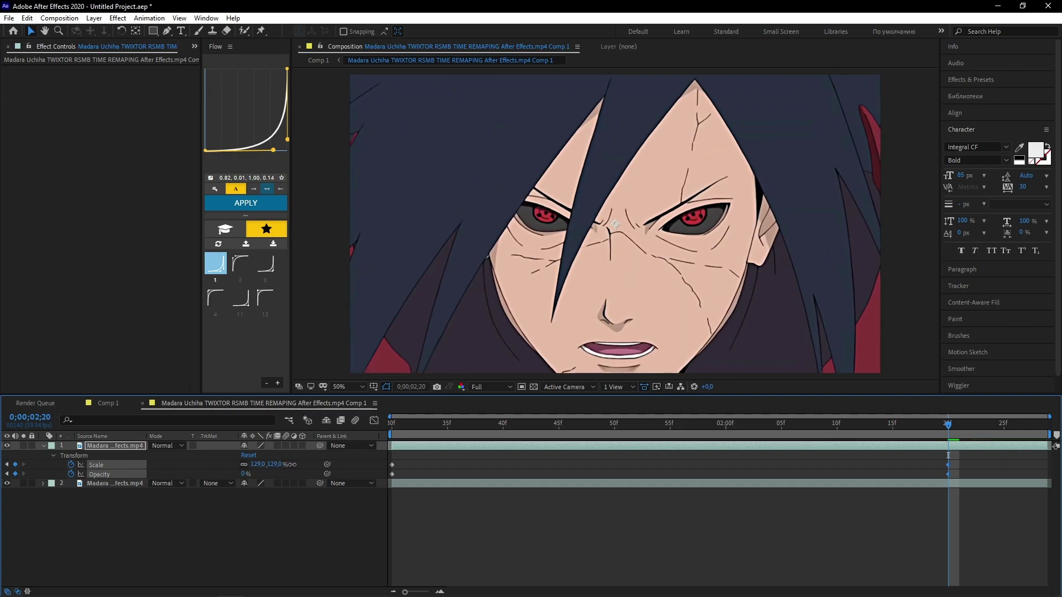
pyautogui.click(289, 465)
pyautogui.write('150')
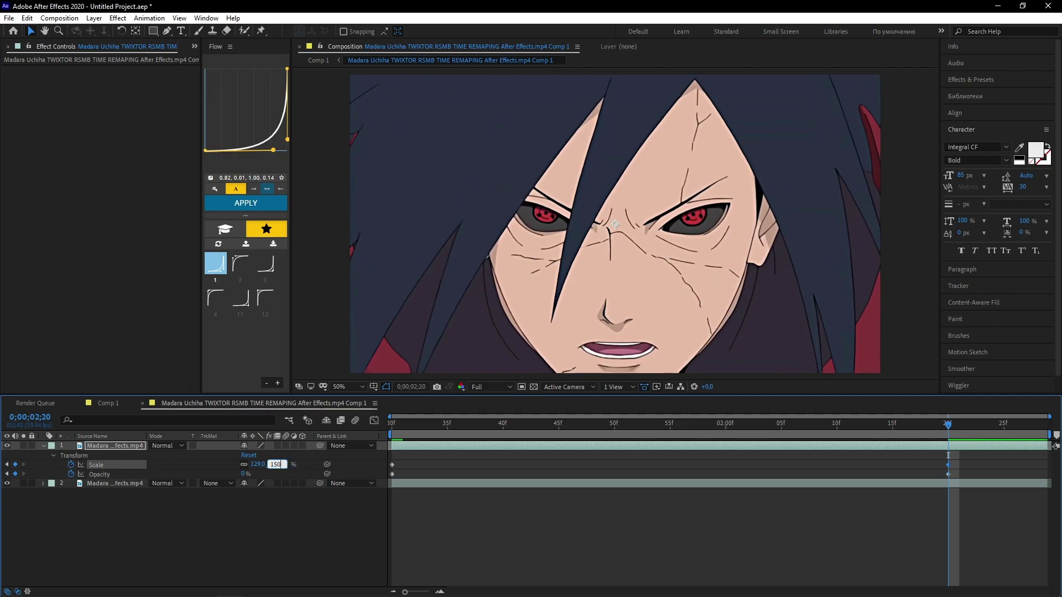
pyautogui.click(335, 535)
pyautogui.press('space')
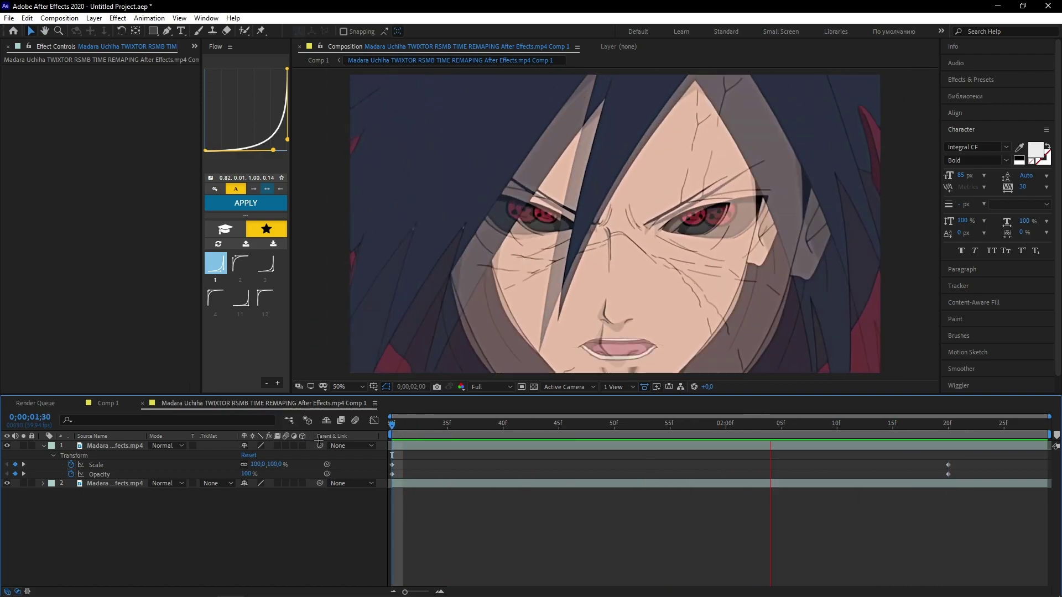
pyautogui.press('space')
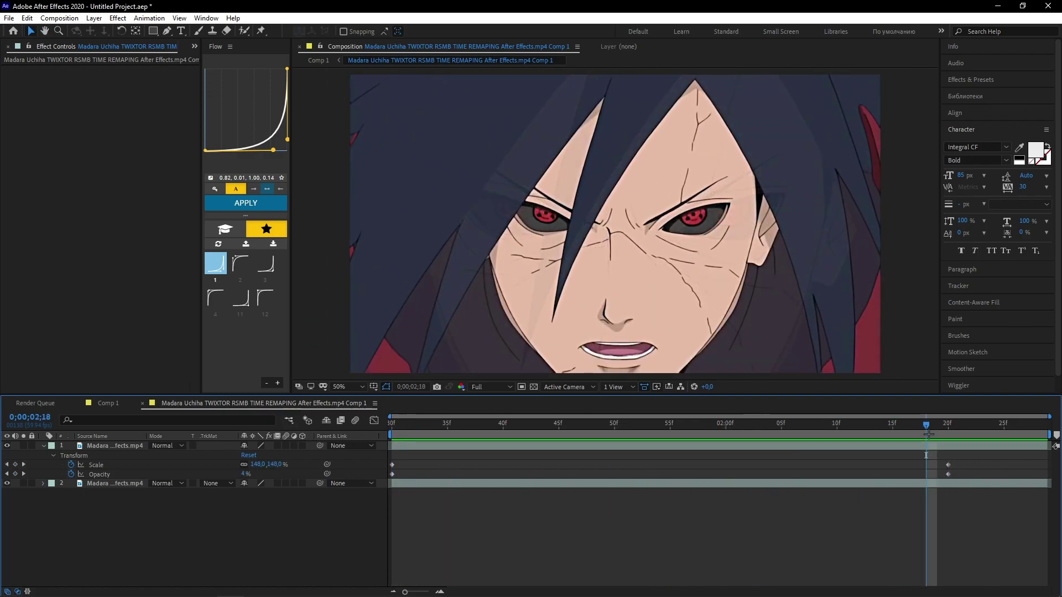
pyautogui.press('Home')
# - Search for S_Invert and apply it to the top Madara layer, previewing the inverted result
pyautogui.click(967, 79)
pyautogui.click(977, 95)
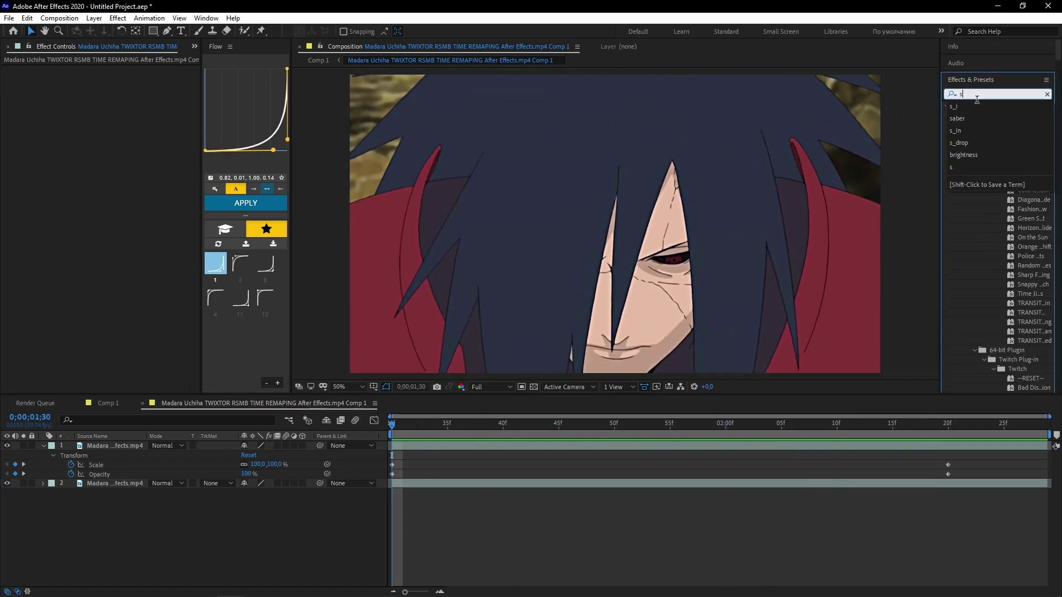
pyautogui.write('_')
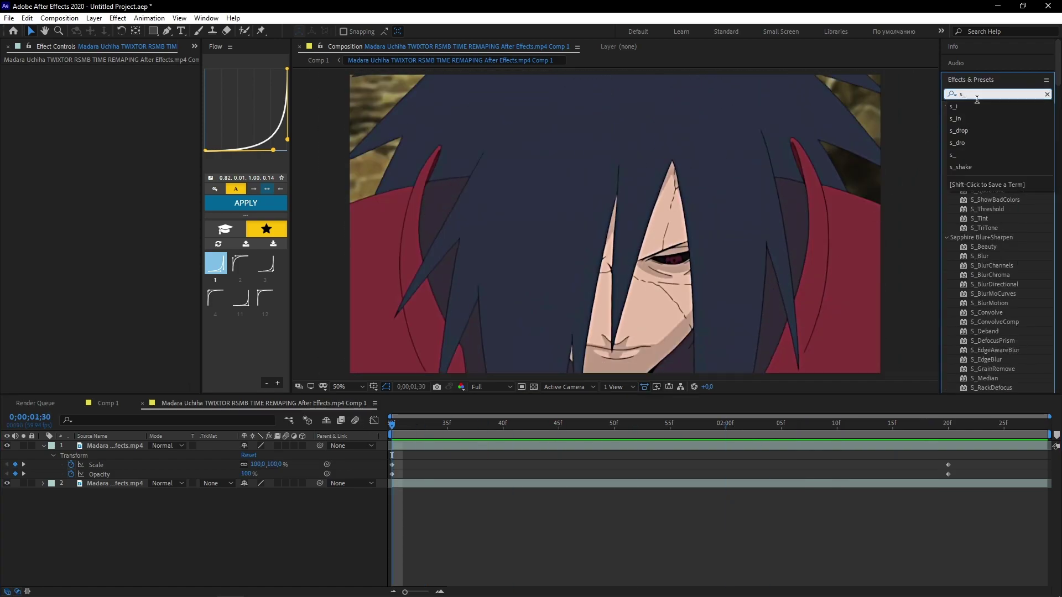
pyautogui.write('in')
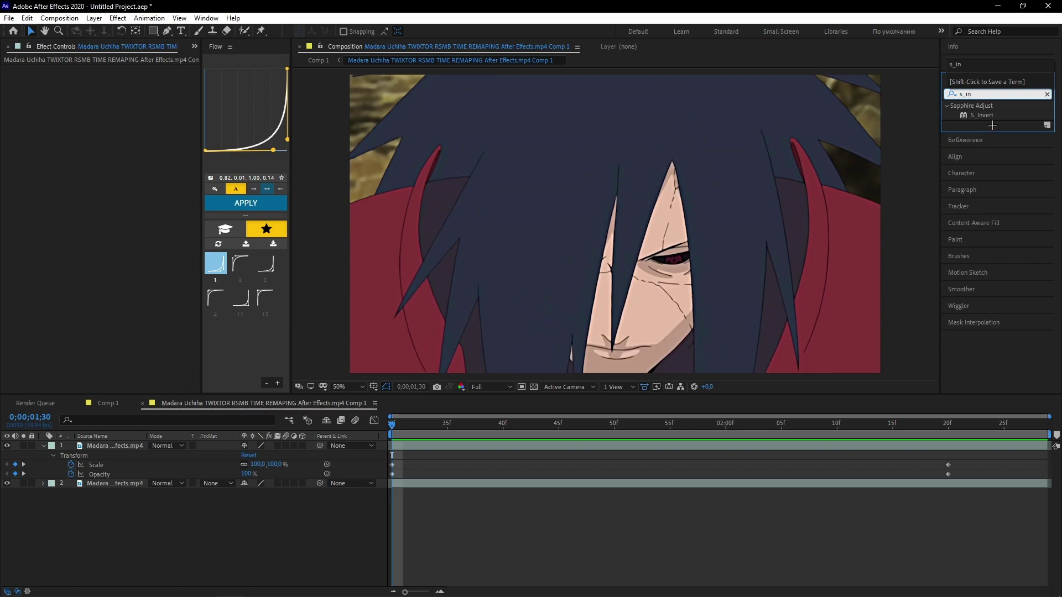
pyautogui.moveTo(982, 115); pyautogui.dragTo(462, 456)
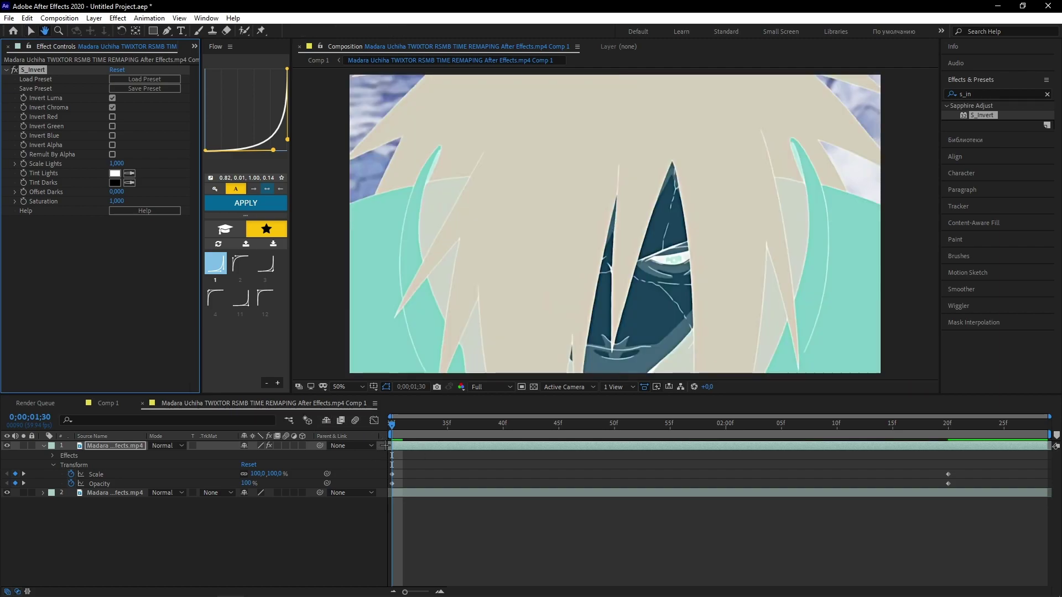
pyautogui.press('space')
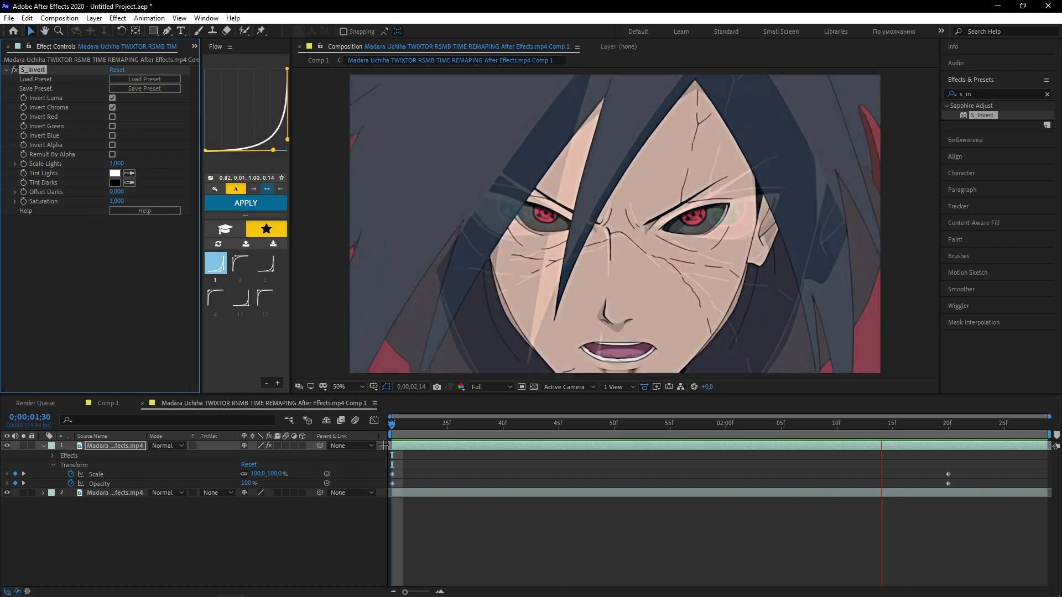
pyautogui.press('space')
pyautogui.press('space')
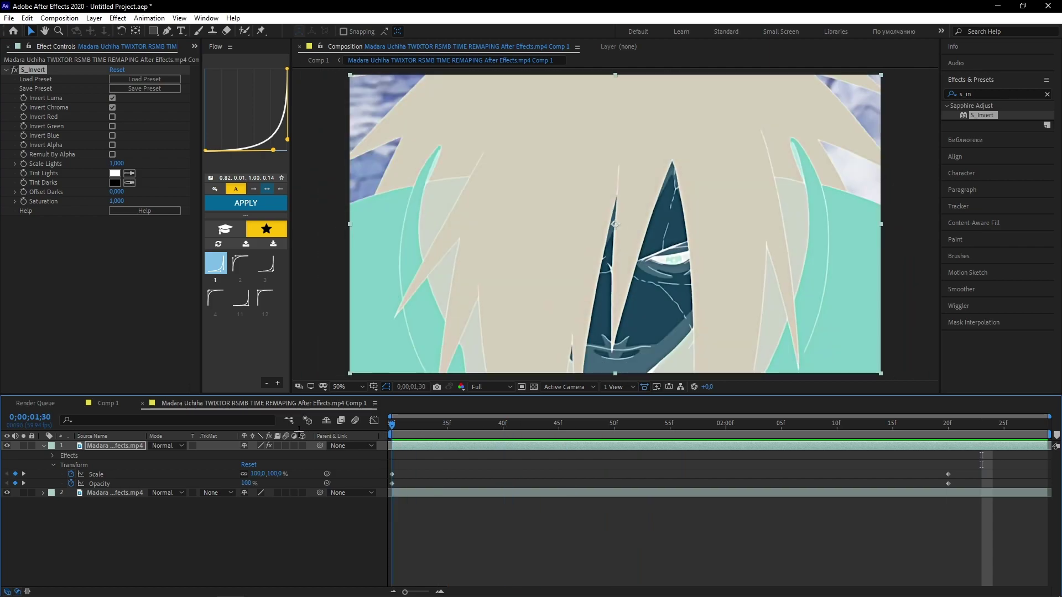
pyautogui.press('v')
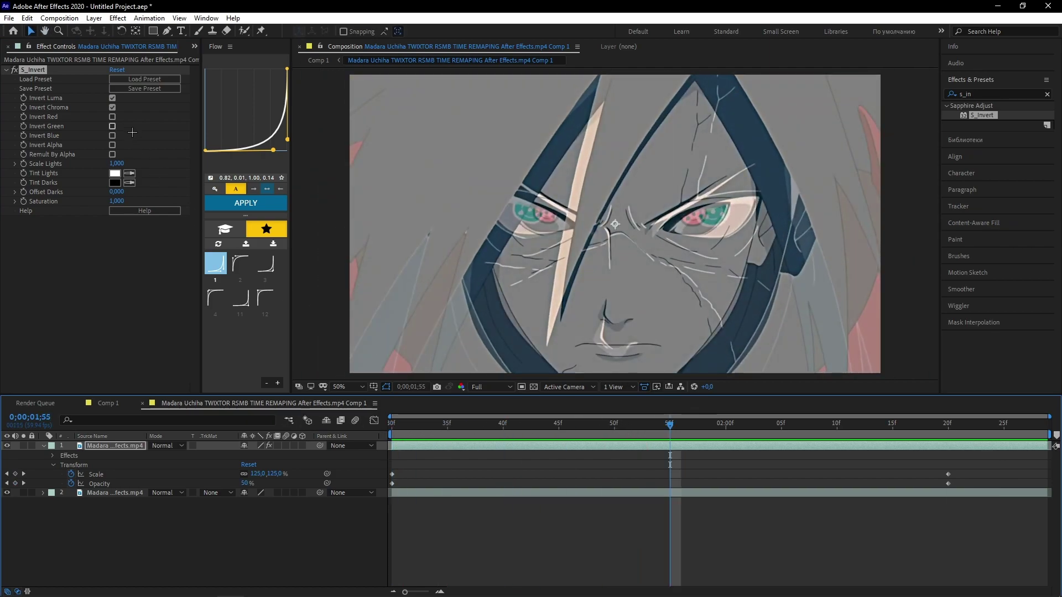
# - Turn off Invert Luma in S_Invert and lower Saturation to 0.200
pyautogui.click(121, 110)
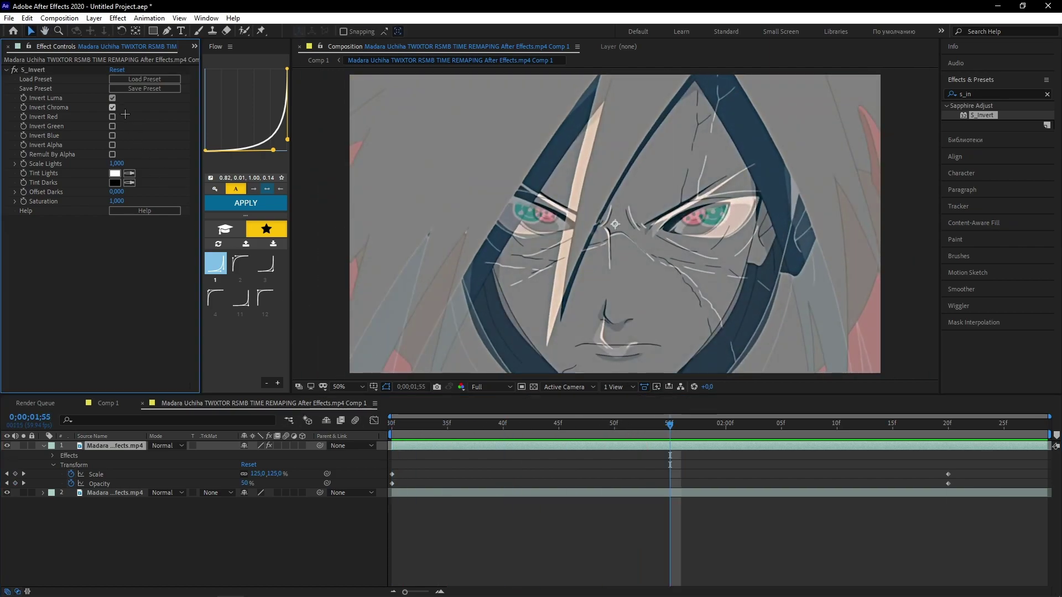
pyautogui.click(112, 98)
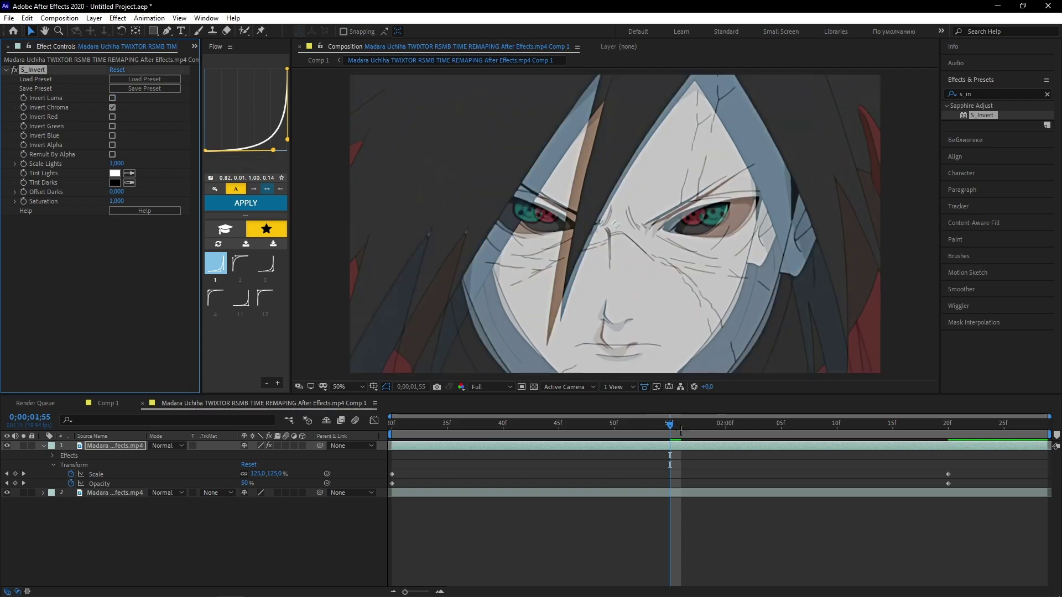
pyautogui.press('space')
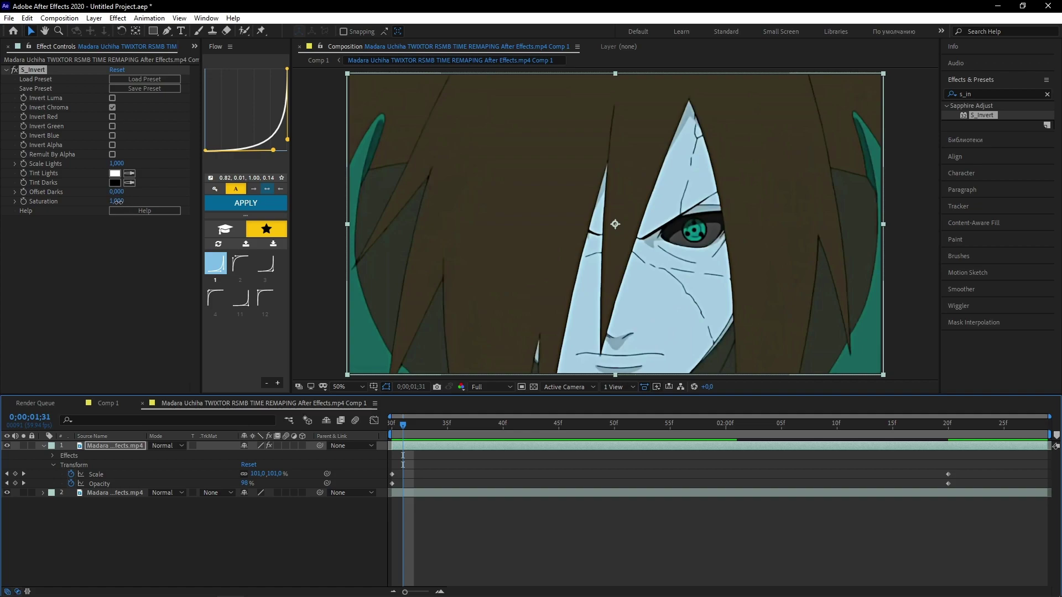
pyautogui.moveTo(127, 200); pyautogui.dragTo(102, 203)
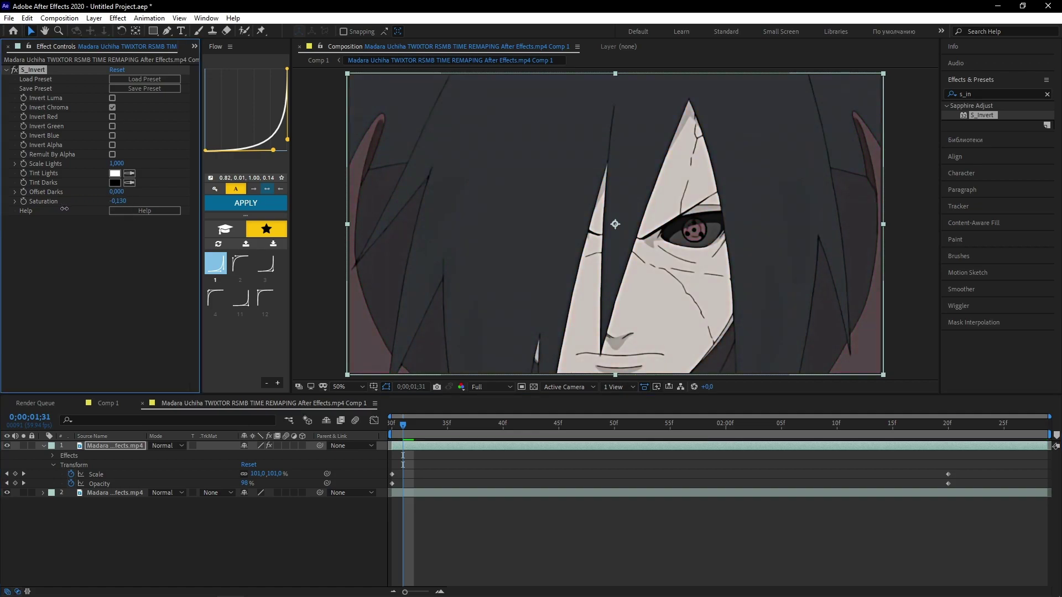
pyautogui.click(118, 202)
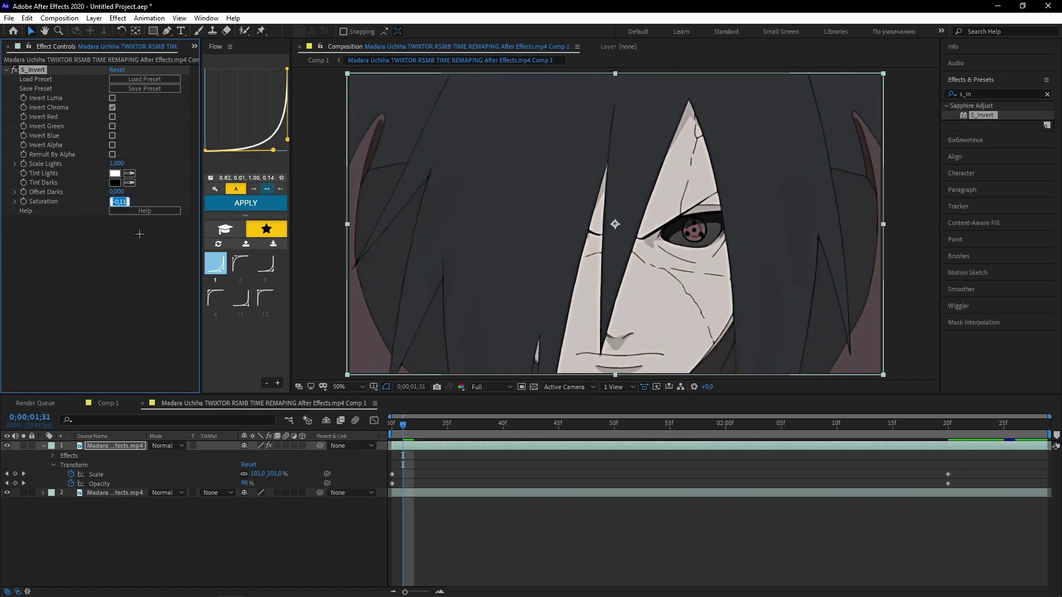
pyautogui.write('0')
pyautogui.click(185, 251)
pyautogui.click(120, 202)
pyautogui.write(',2')
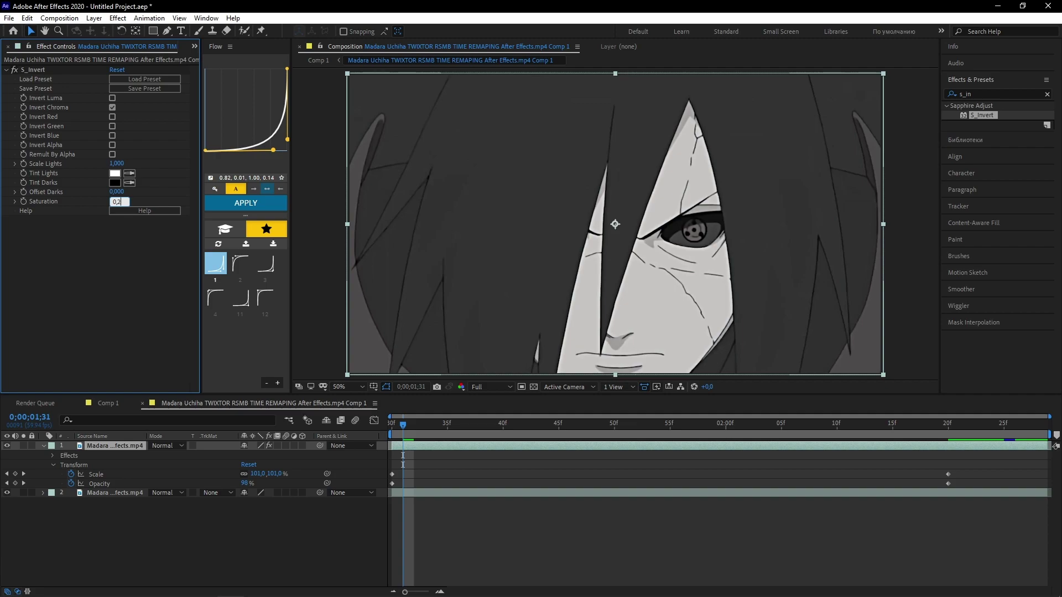
pyautogui.click(154, 275)
# - Preview the clip, re-enable luma inversion, and check earlier frames
pyautogui.press('space')
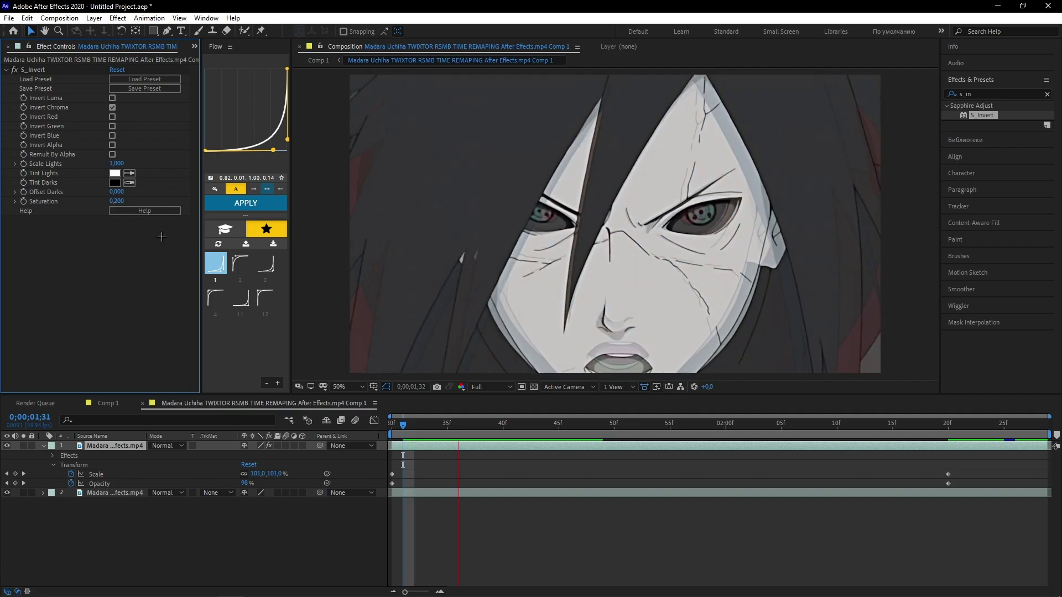
pyautogui.press('space')
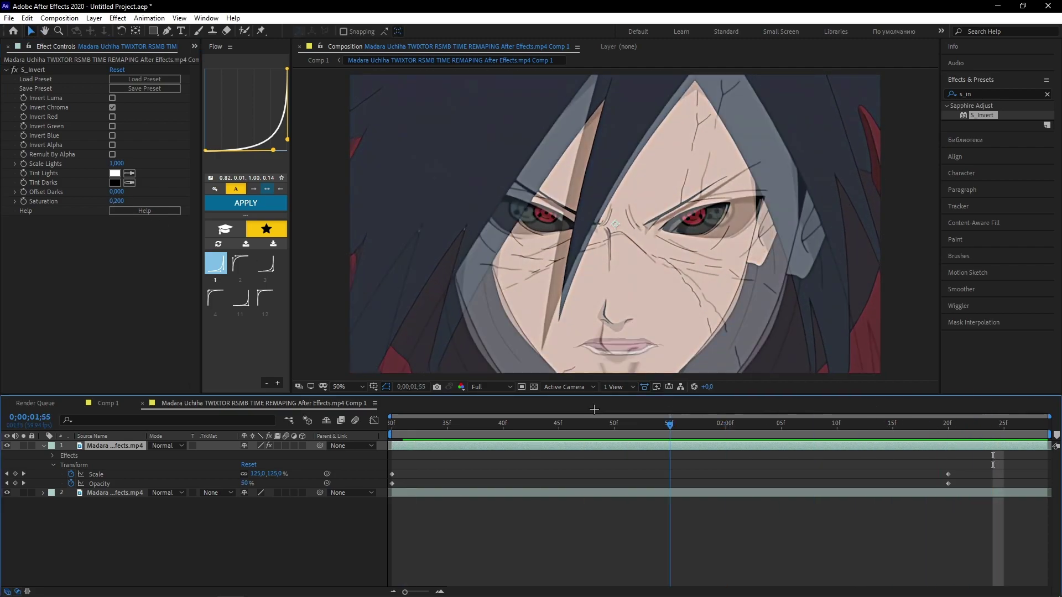
pyautogui.moveTo(993, 438); pyautogui.dragTo(502, 438)
pyautogui.click(113, 98)
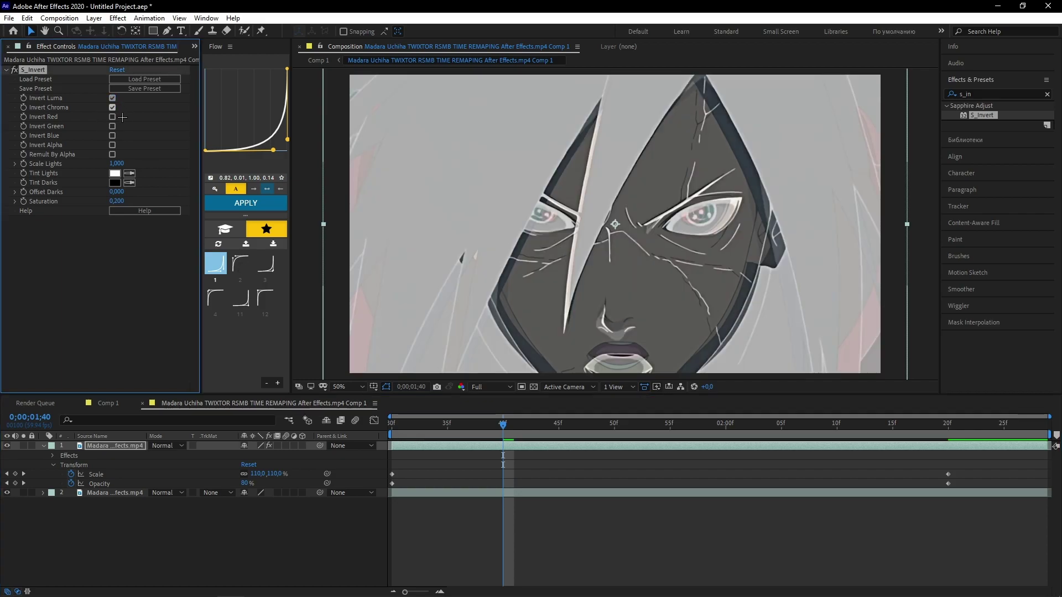
pyautogui.click(163, 342)
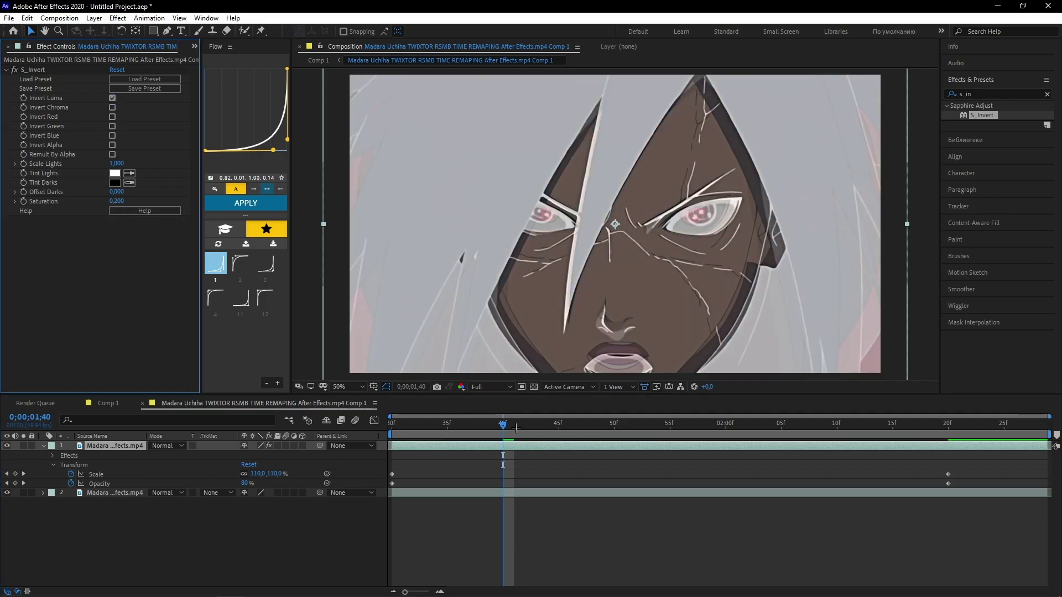
pyautogui.press('space')
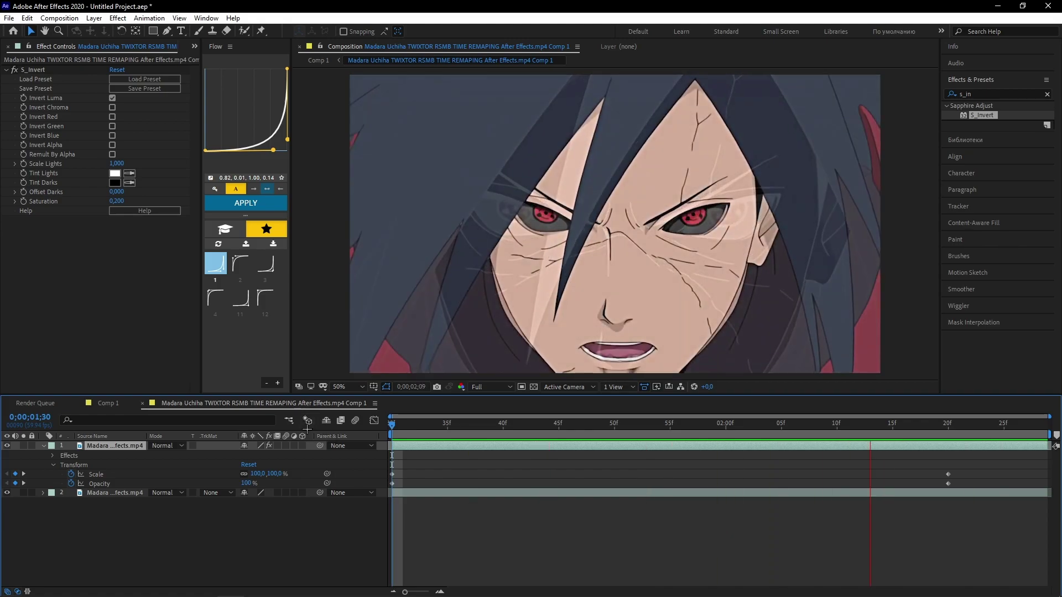
pyautogui.click(746, 427)
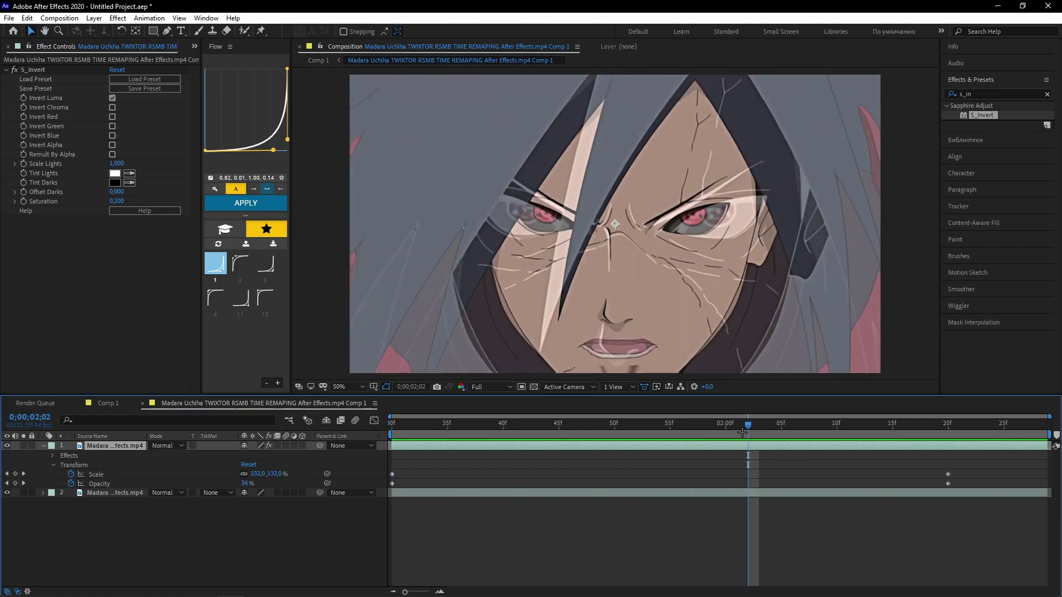
pyautogui.press('Home')
pyautogui.click(120, 163)
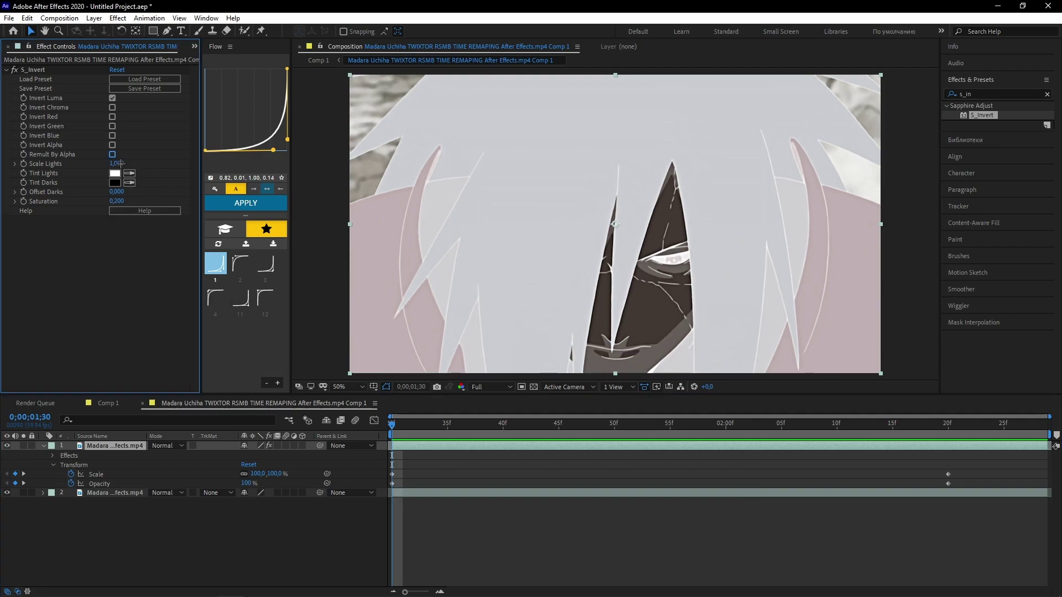
# - Try S_Invert's Remult By Alpha, alpha, red and chroma inversion options and preview them
pyautogui.press('space')
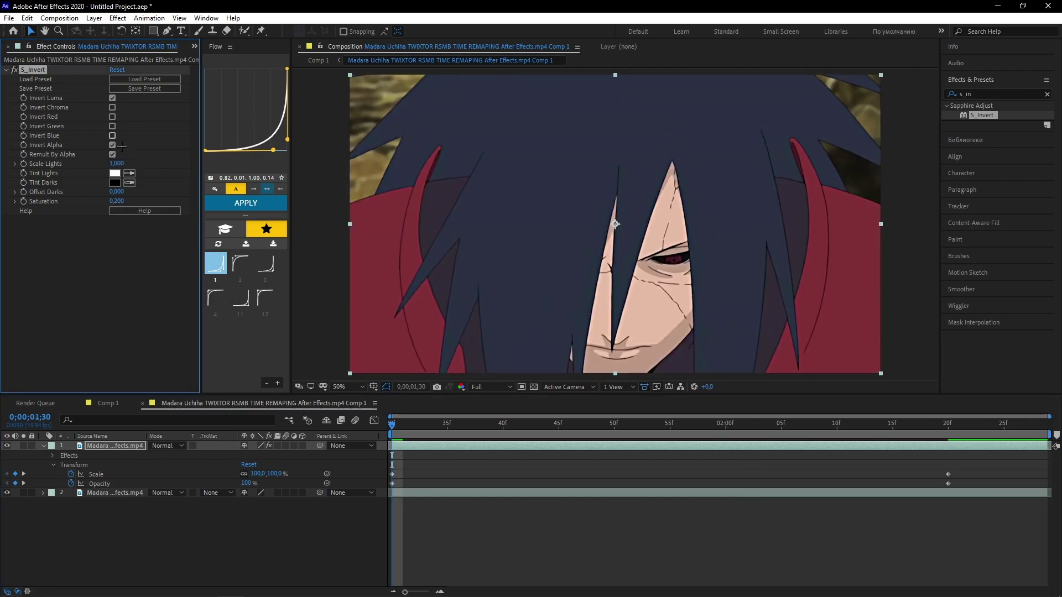
pyautogui.click(114, 145)
pyautogui.click(113, 117)
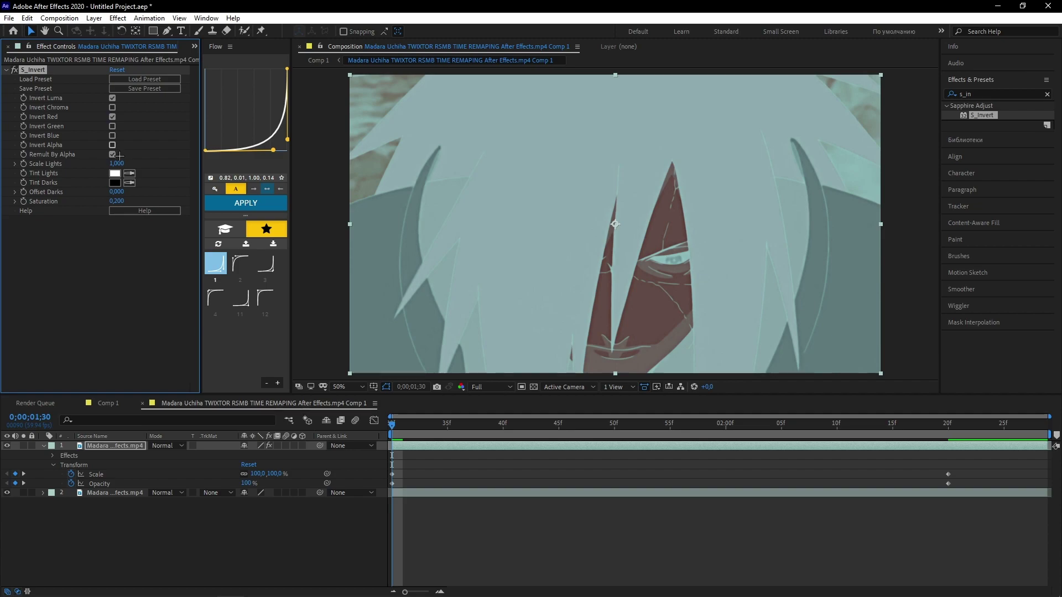
pyautogui.click(113, 107)
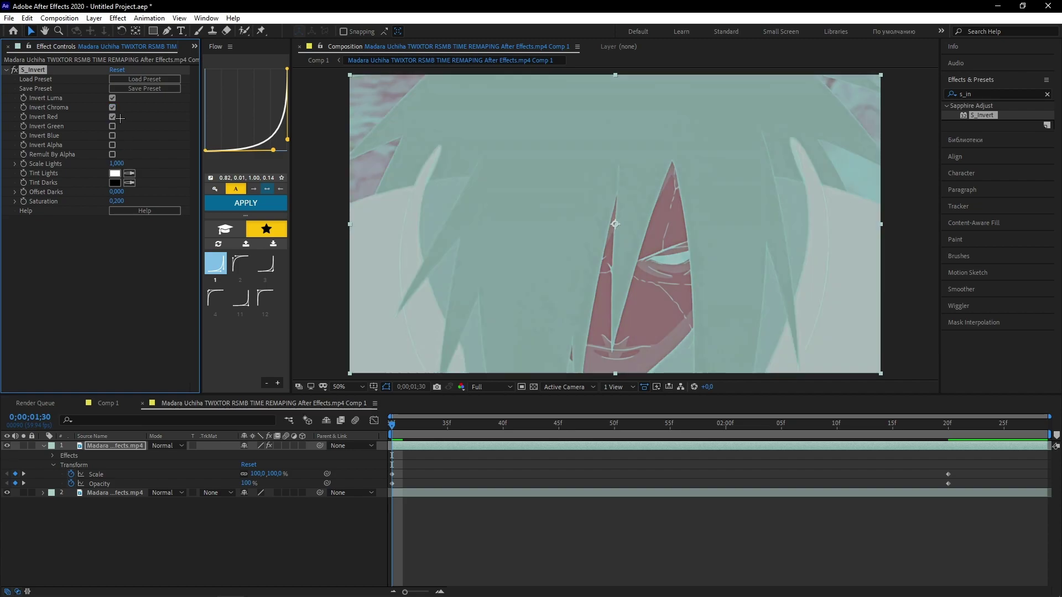
pyautogui.press('space')
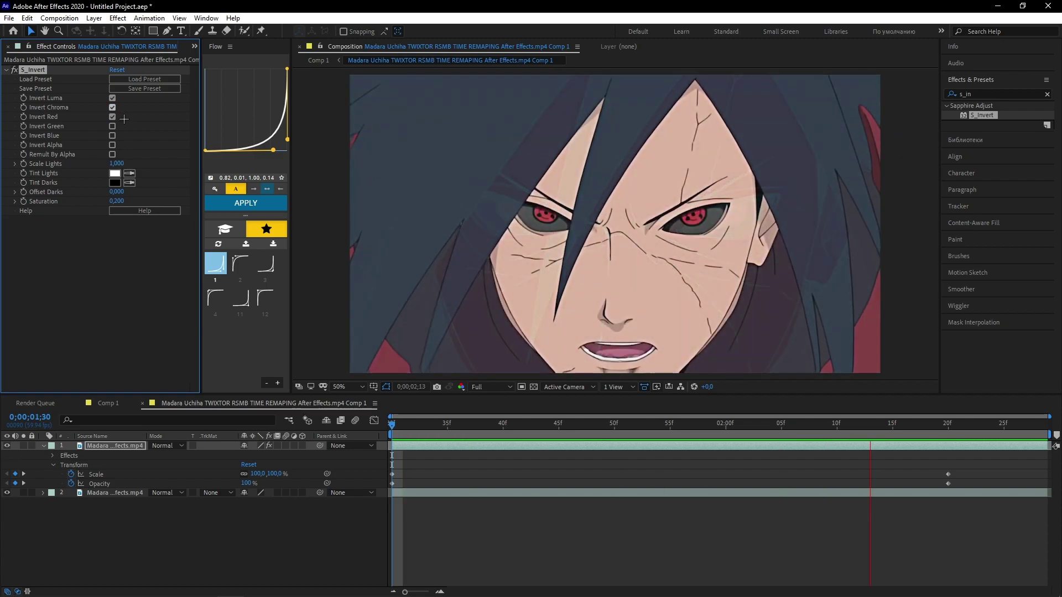
pyautogui.press('space')
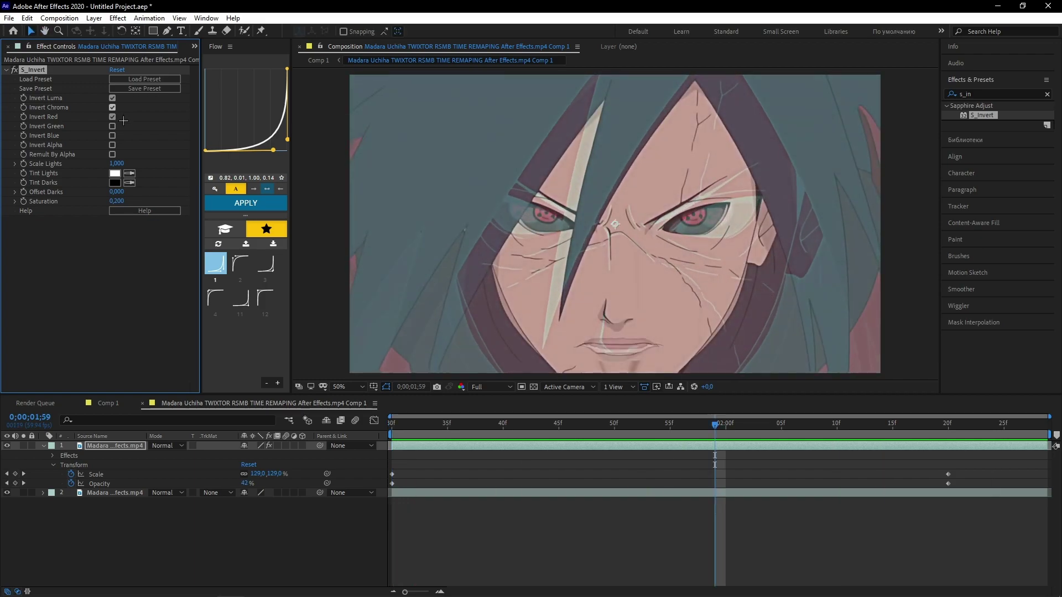
# - Turn off red, chroma and luma inversion, preview the plain clip, then re-enable Invert Luma
pyautogui.click(113, 117)
pyautogui.click(112, 108)
pyautogui.click(113, 98)
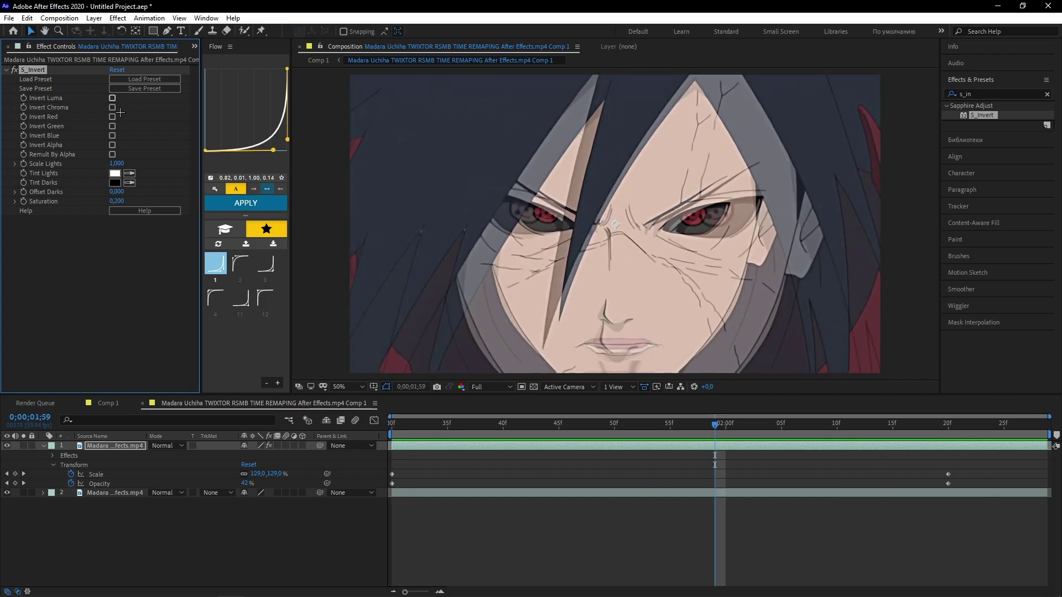
pyautogui.moveTo(723, 430); pyautogui.dragTo(318, 382)
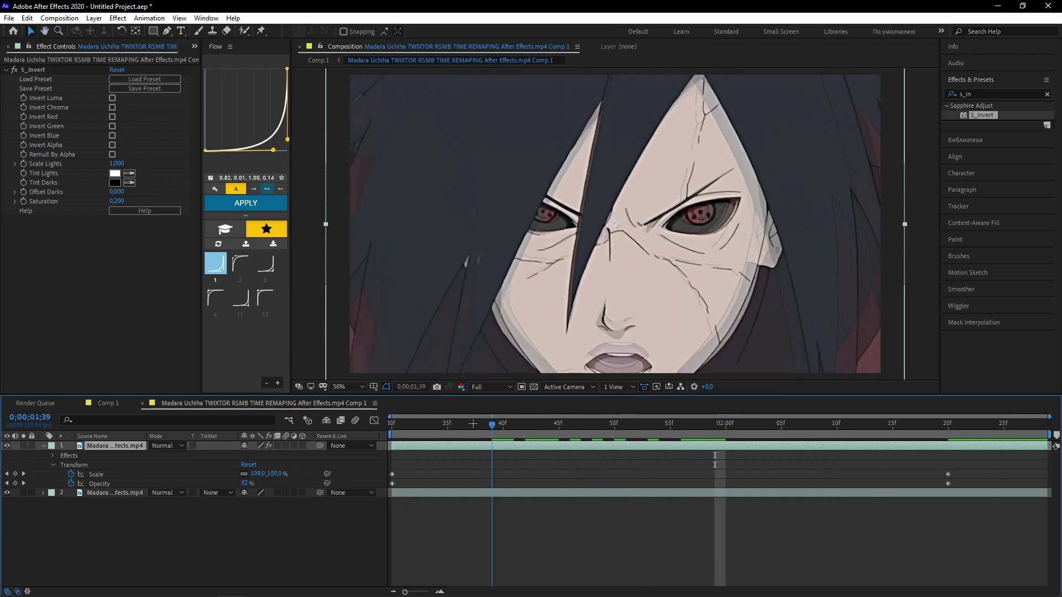
pyautogui.press('space')
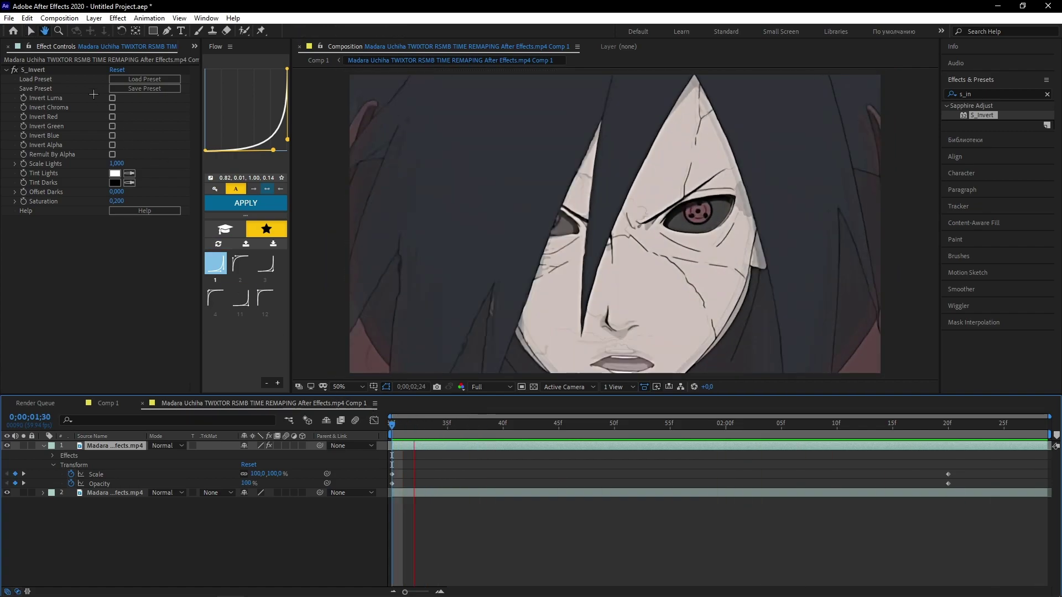
pyautogui.click(112, 98)
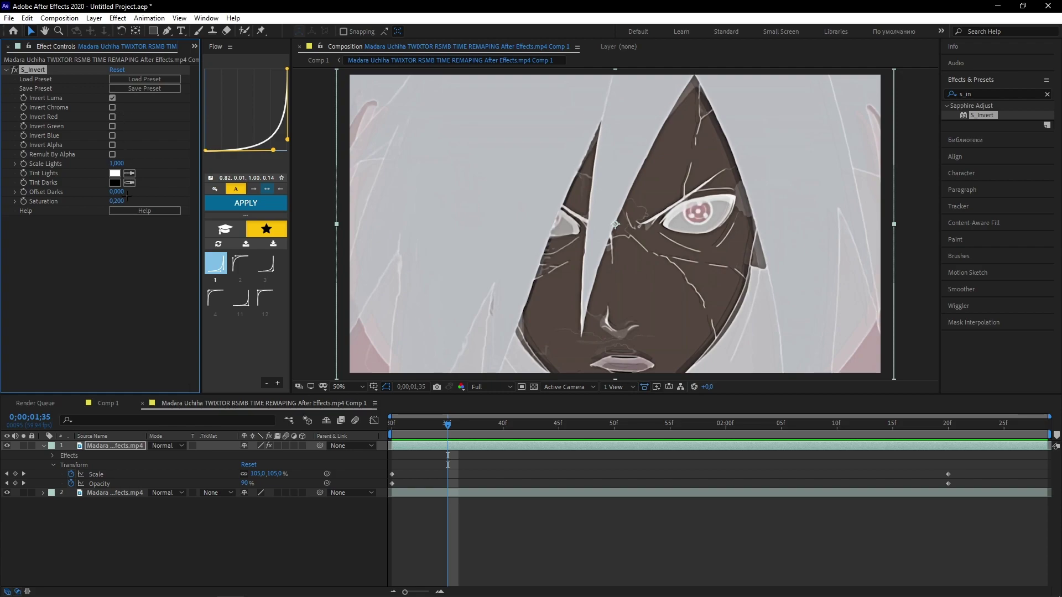
# - Set Saturation to 0,500, enable Invert Chroma, and preview the result
pyautogui.click(118, 201)
pyautogui.write('0,500')
pyautogui.click(148, 304)
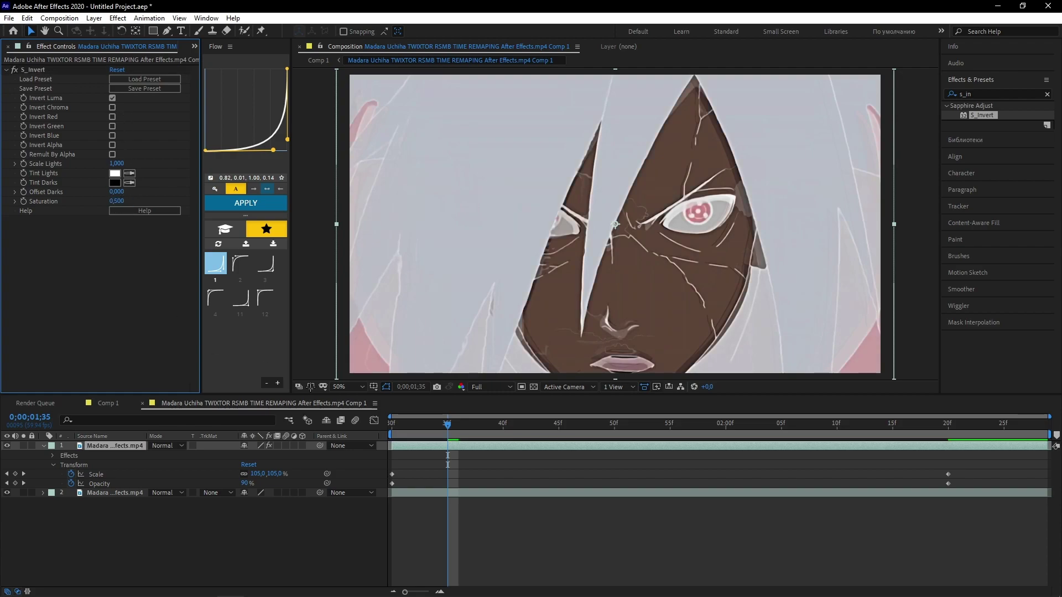
pyautogui.press('space')
pyautogui.click(113, 108)
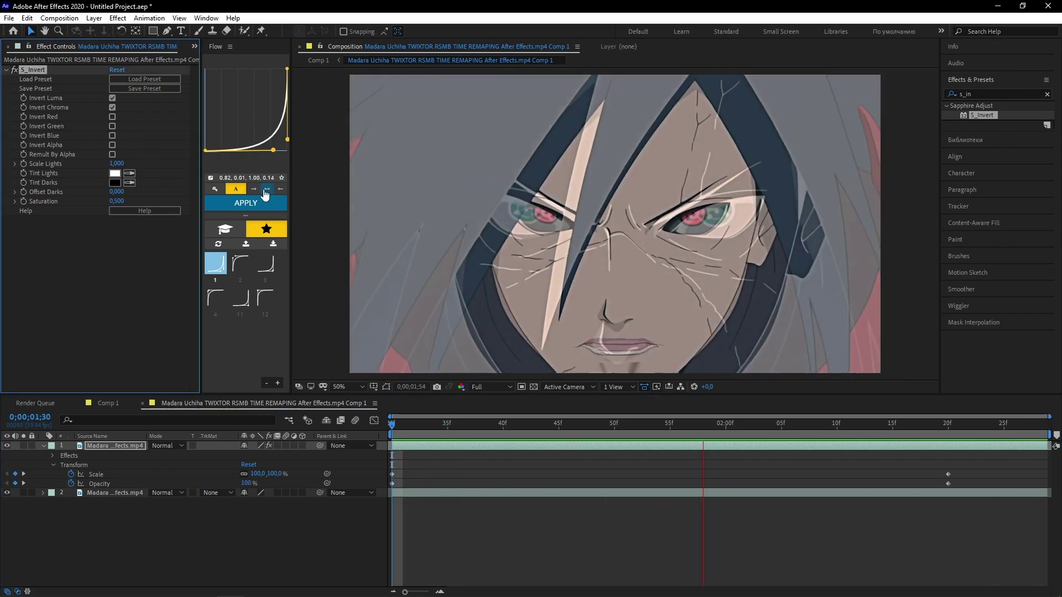
pyautogui.press('space')
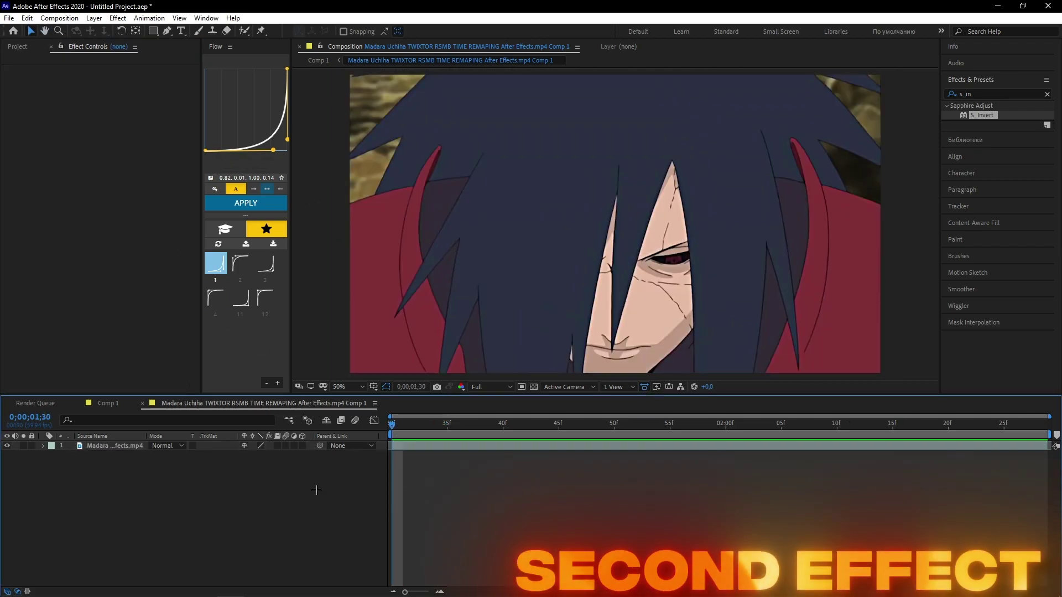
# - Add Adjustment Layer 1 above the clip and narrow it into a thin vertical strip
pyautogui.rightClick(310, 355)
pyautogui.moveTo(421, 360)
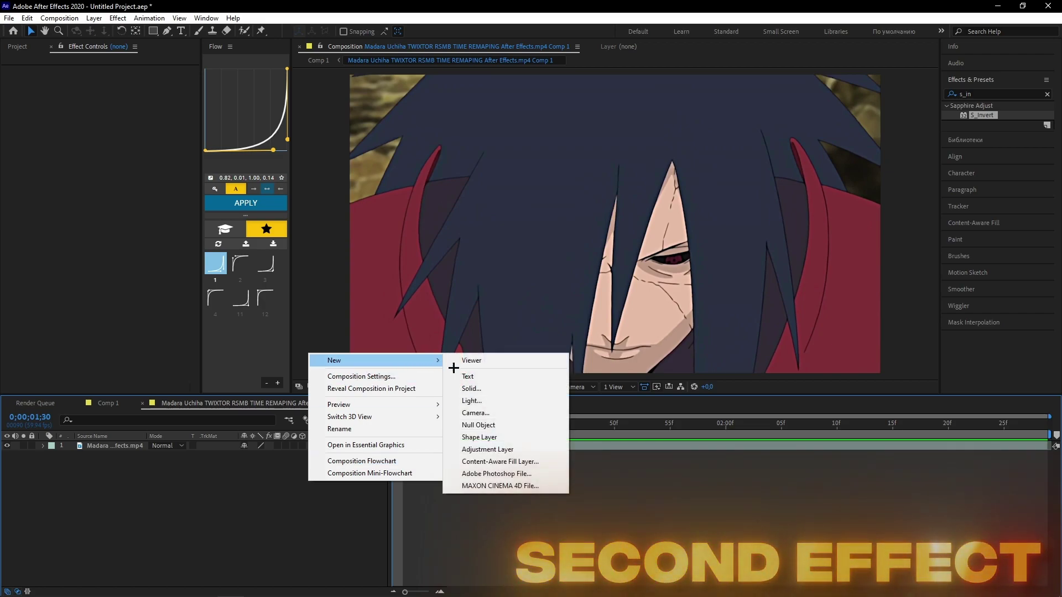
pyautogui.click(500, 450)
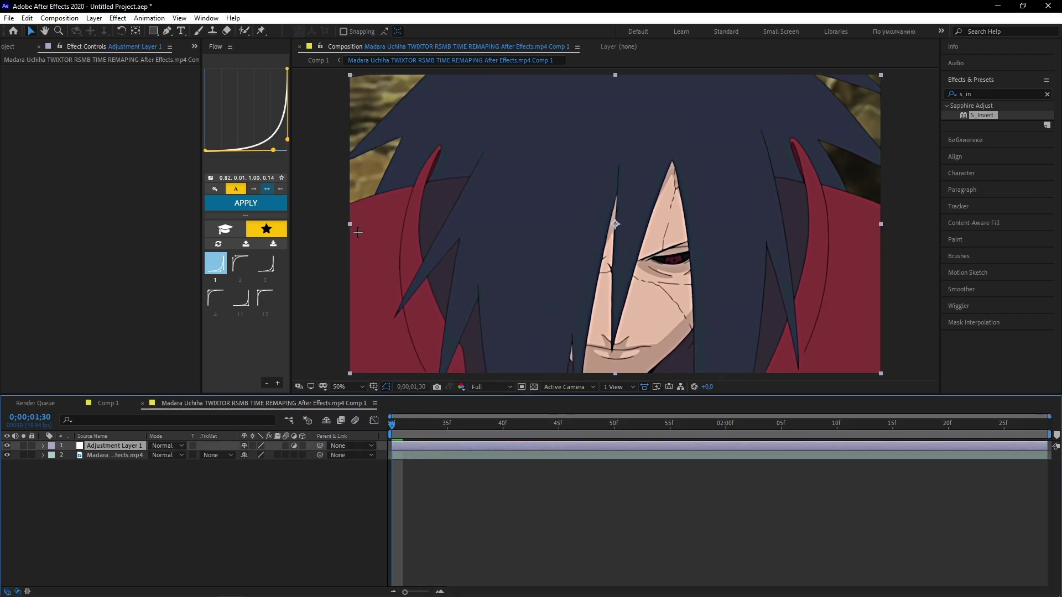
pyautogui.moveTo(358, 232); pyautogui.dragTo(387, 232)
pyautogui.moveTo(487, 232); pyautogui.dragTo(603, 238)
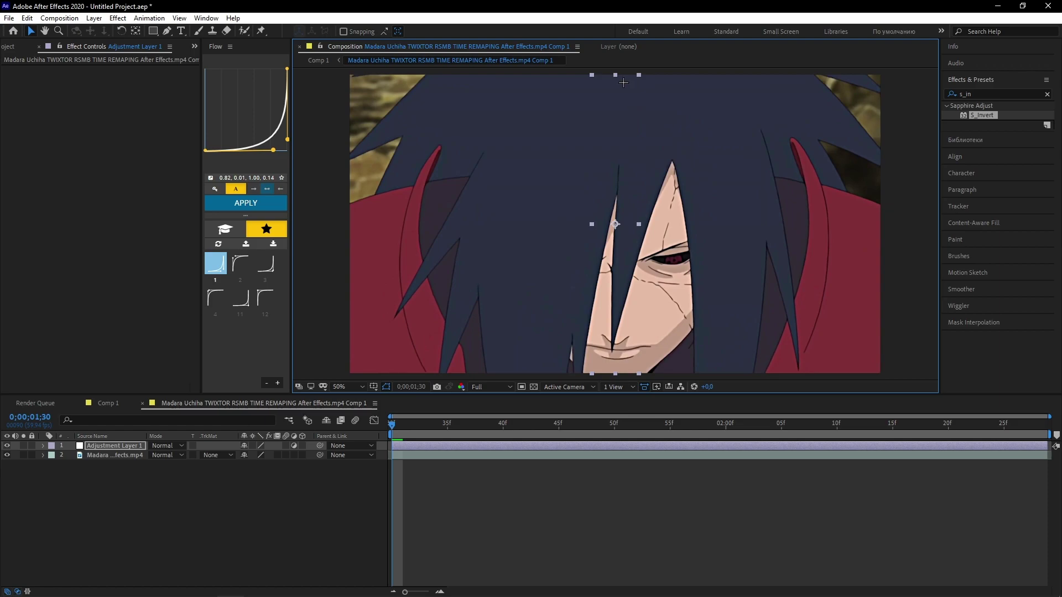
# - Zoom the viewer to 25% and stretch the strip taller than the frame
pyautogui.moveTo(624, 82); pyautogui.dragTo(622, 70)
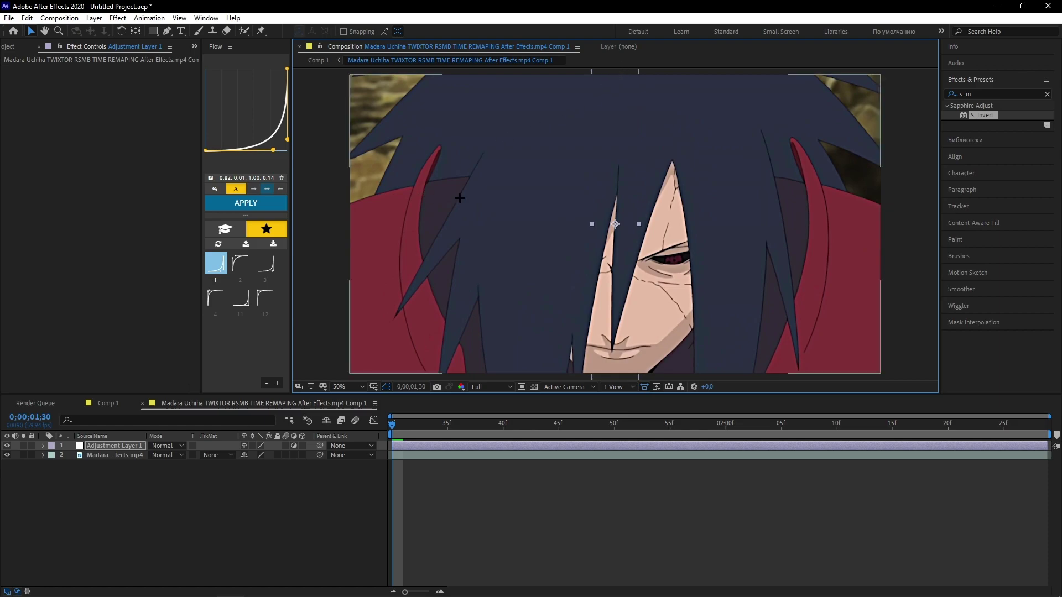
pyautogui.press(',')
pyautogui.moveTo(621, 147); pyautogui.dragTo(617, 142)
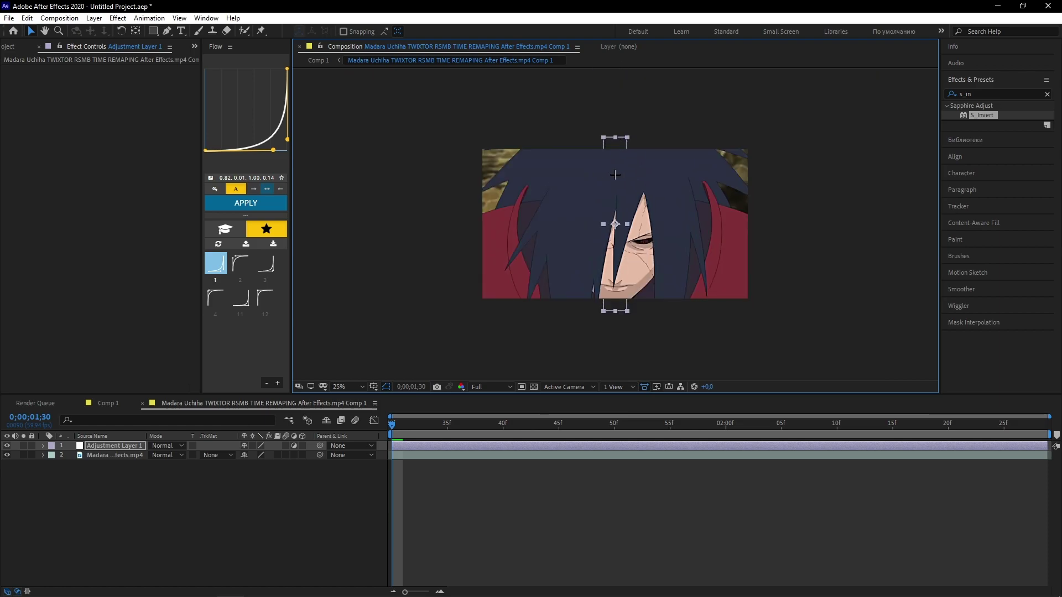
pyautogui.moveTo(611, 230); pyautogui.dragTo(608, 231)
# - Rotate the adjustment layer to about 60° and lengthen it past the frame edges
pyautogui.click(194, 555)
pyautogui.click(118, 446)
pyautogui.press('r')
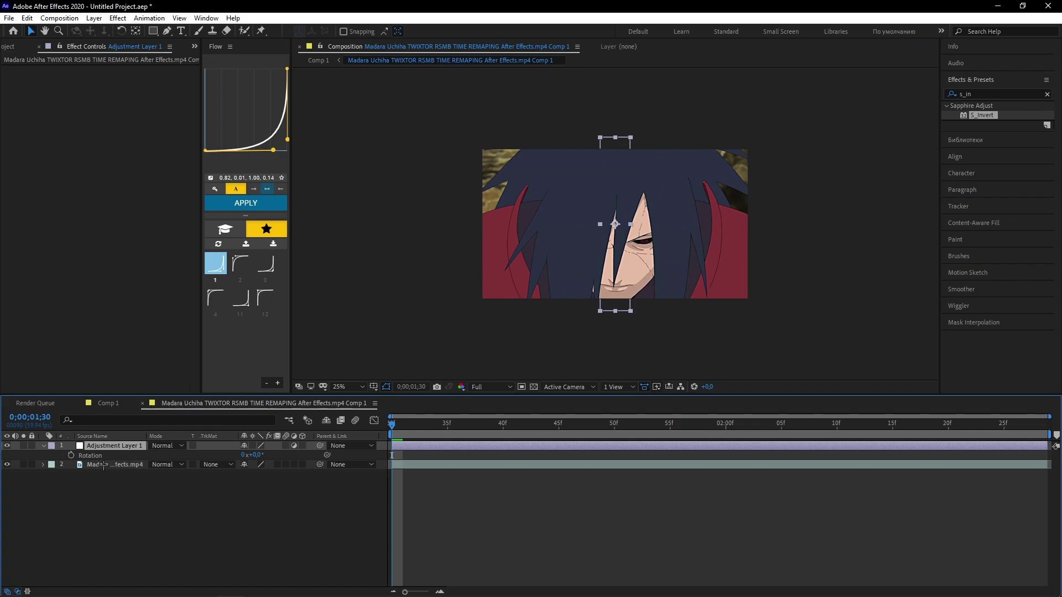
pyautogui.press('r')
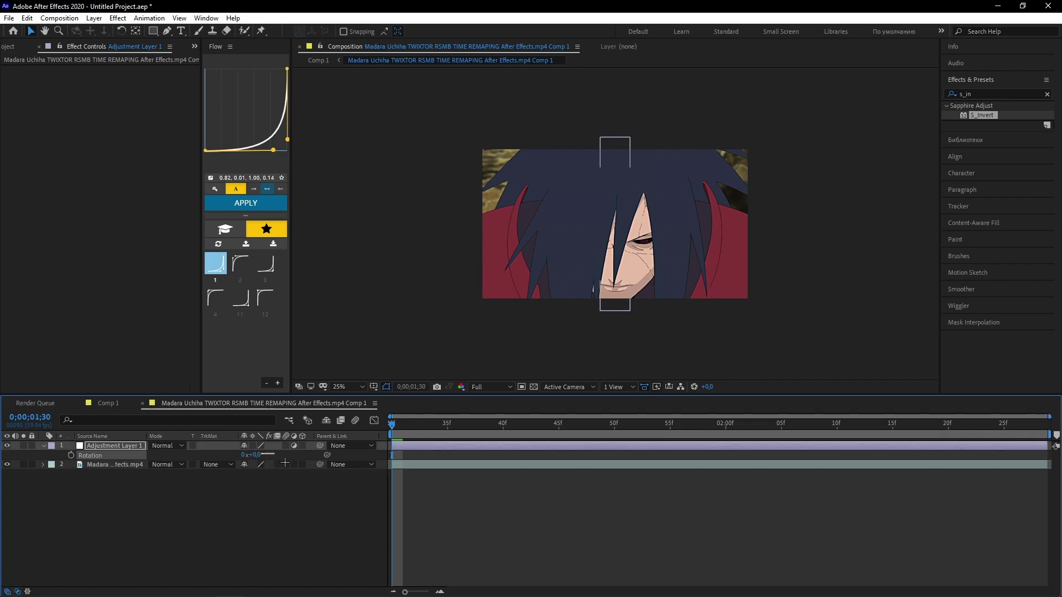
pyautogui.moveTo(264, 457); pyautogui.dragTo(292, 456)
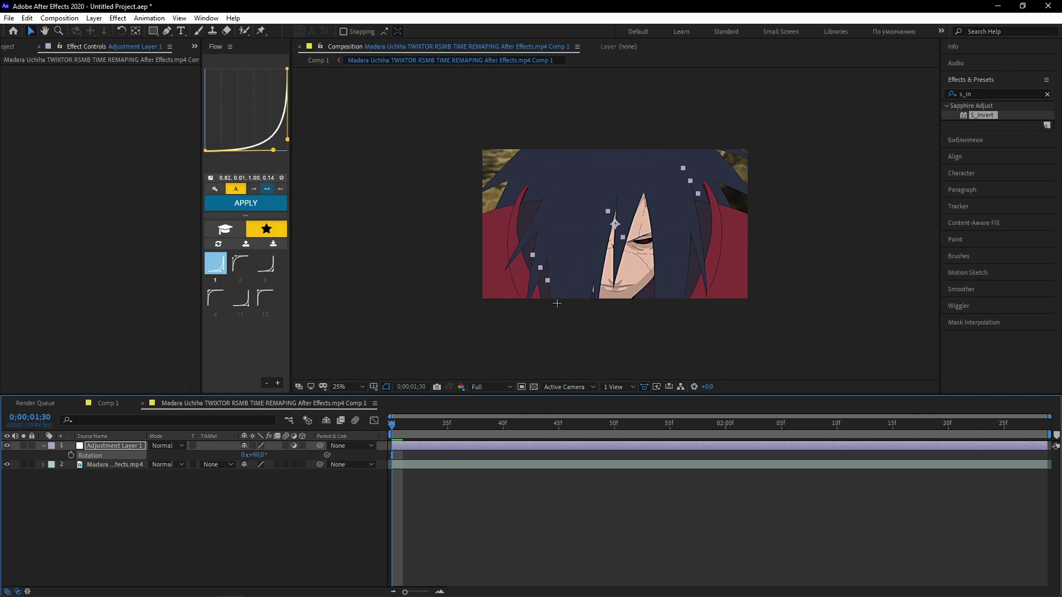
pyautogui.moveTo(548, 281); pyautogui.dragTo(479, 309)
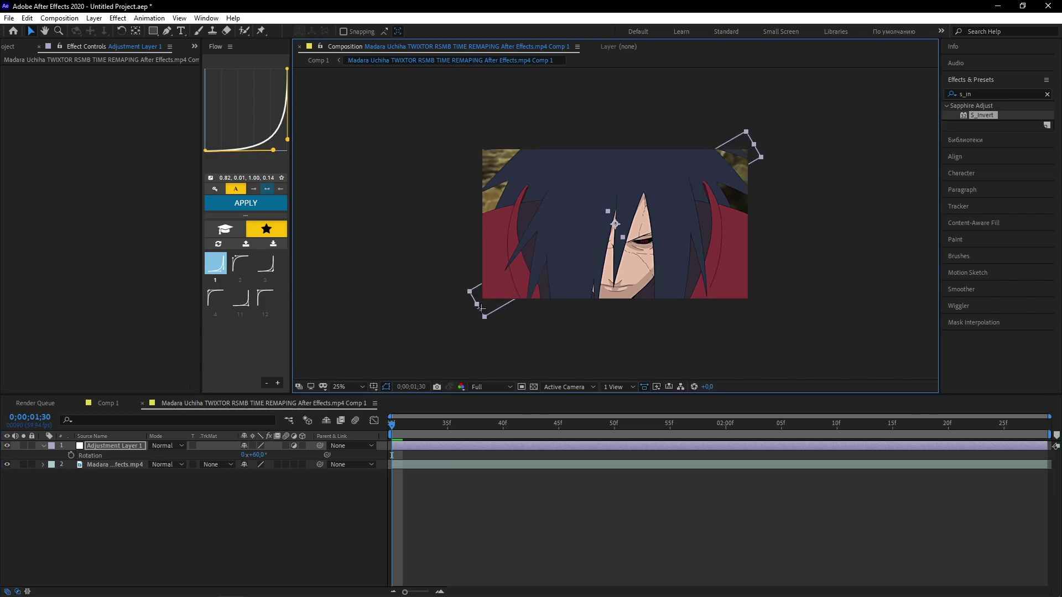
pyautogui.click(263, 499)
pyautogui.click(147, 453)
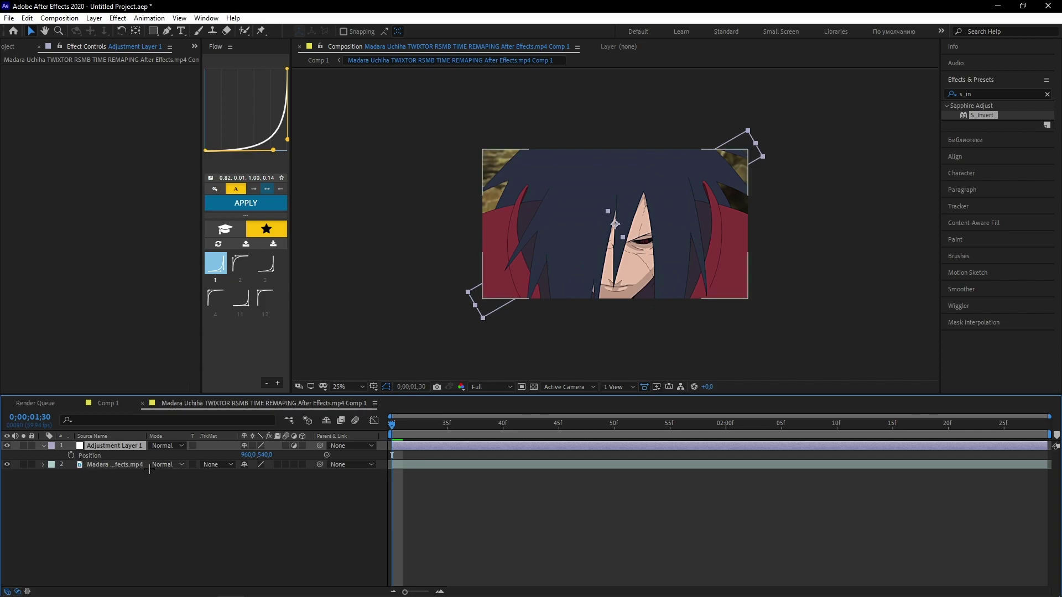
# - Keyframe the strip's Position, moving it up and left with a keyframe at 05f
pyautogui.click(70, 455)
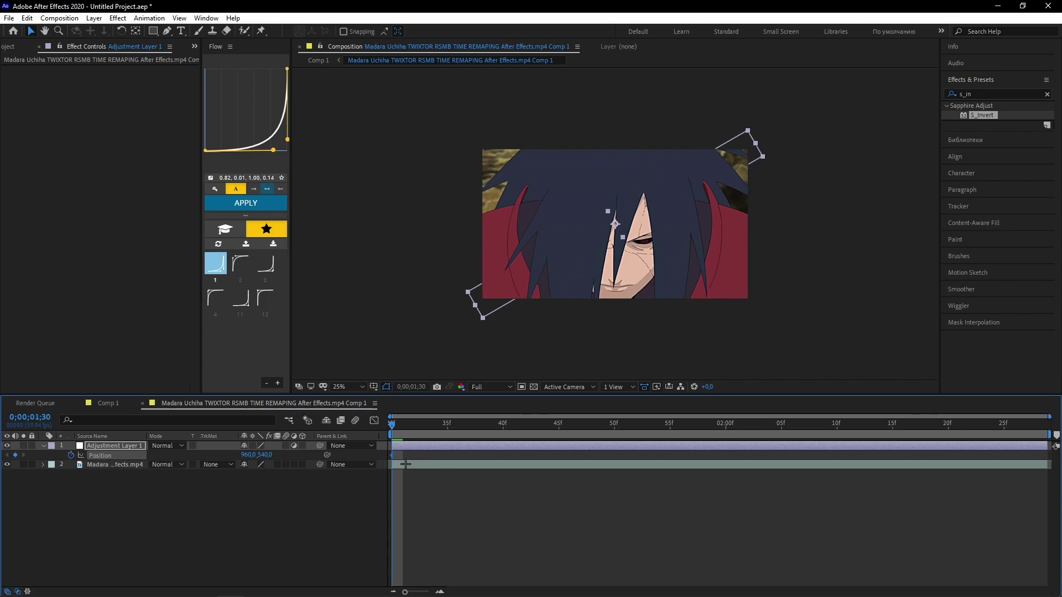
pyautogui.moveTo(767, 459); pyautogui.dragTo(792, 460)
pyautogui.moveTo(244, 455); pyautogui.dragTo(239, 455)
pyautogui.moveTo(620, 214); pyautogui.dragTo(475, 134)
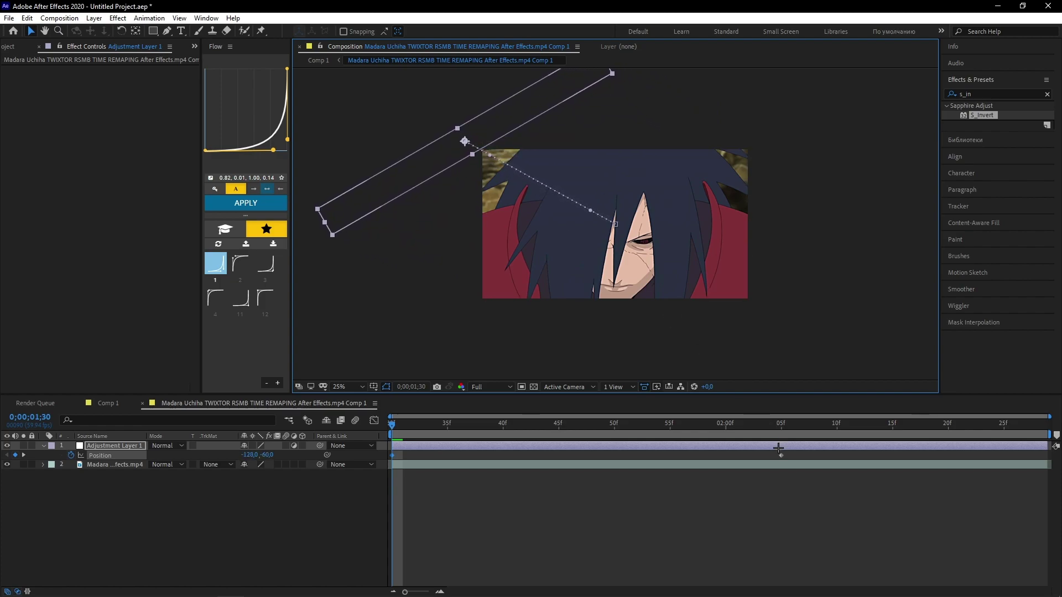
# - Apply S_Invert to Adjustment Layer 1 and preview the sweeping inverted band
pyautogui.press('space')
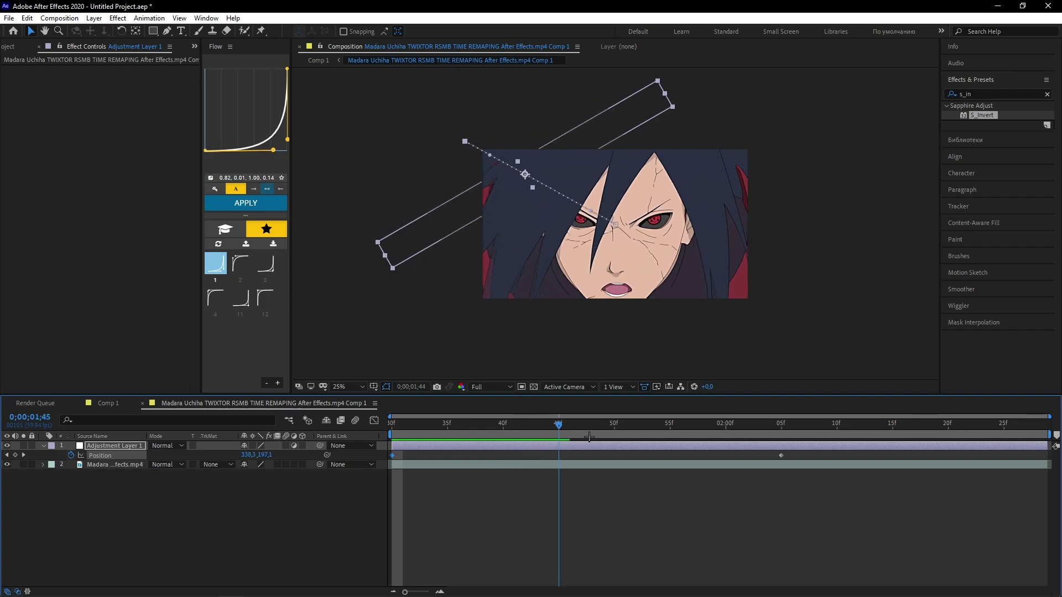
pyautogui.press('space')
pyautogui.moveTo(984, 116); pyautogui.dragTo(444, 446)
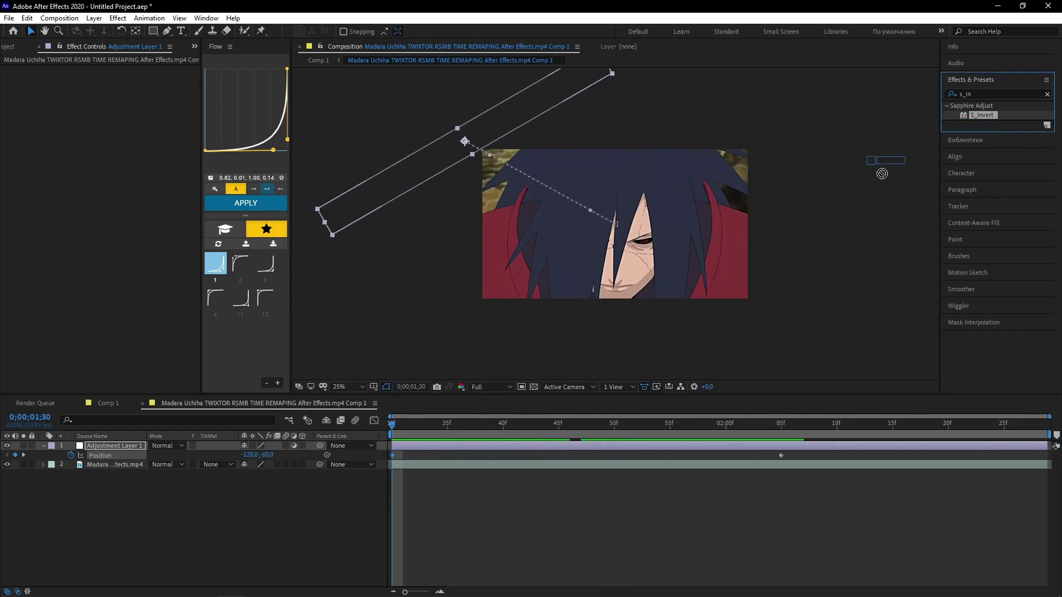
pyautogui.press('space')
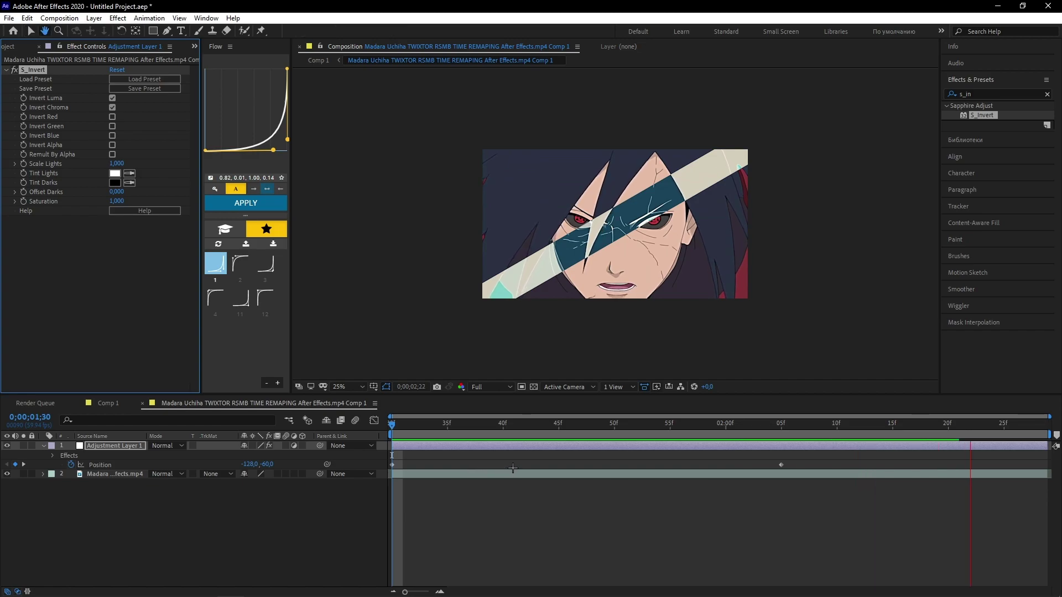
# - Widen the inverted diagonal band using the S_Invert handle
pyautogui.press('space')
pyautogui.press('space')
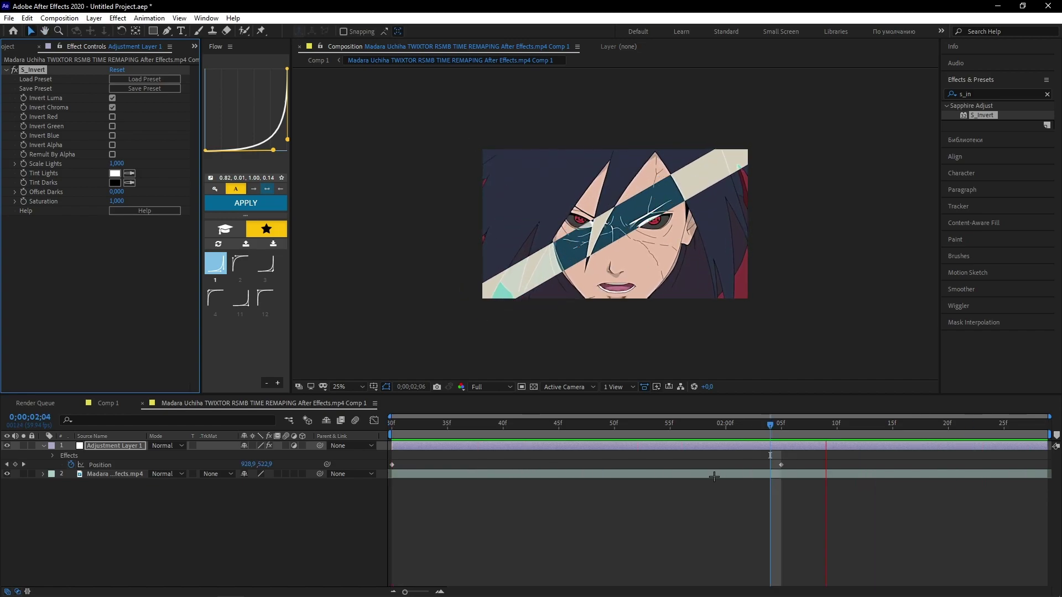
pyautogui.press('space')
pyautogui.moveTo(579, 203); pyautogui.dragTo(568, 190)
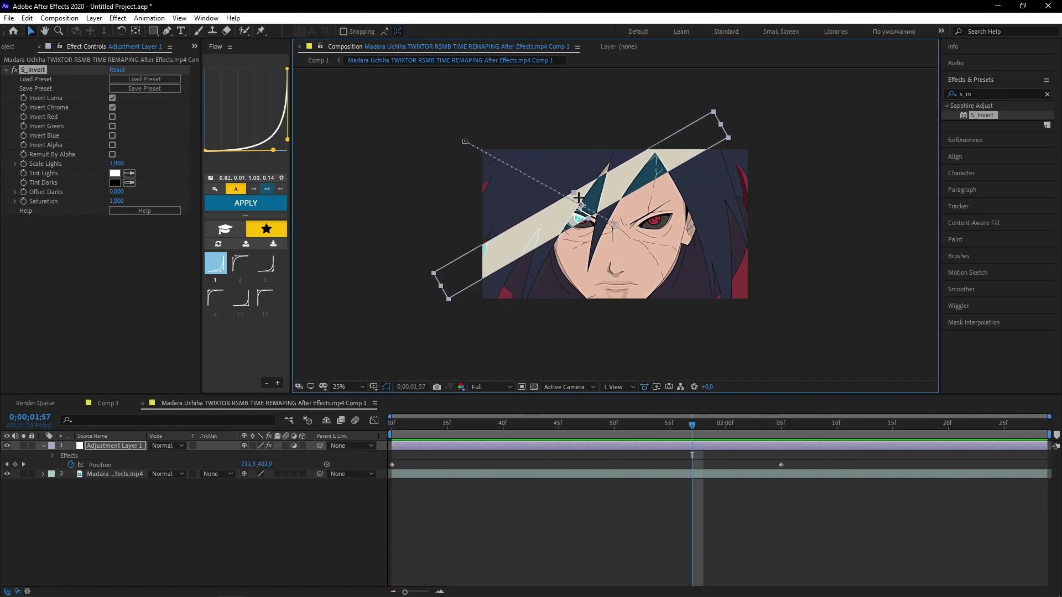
# - Apply a strong ease-out Flow curve to both Position keyframes and preview
pyautogui.click(803, 470)
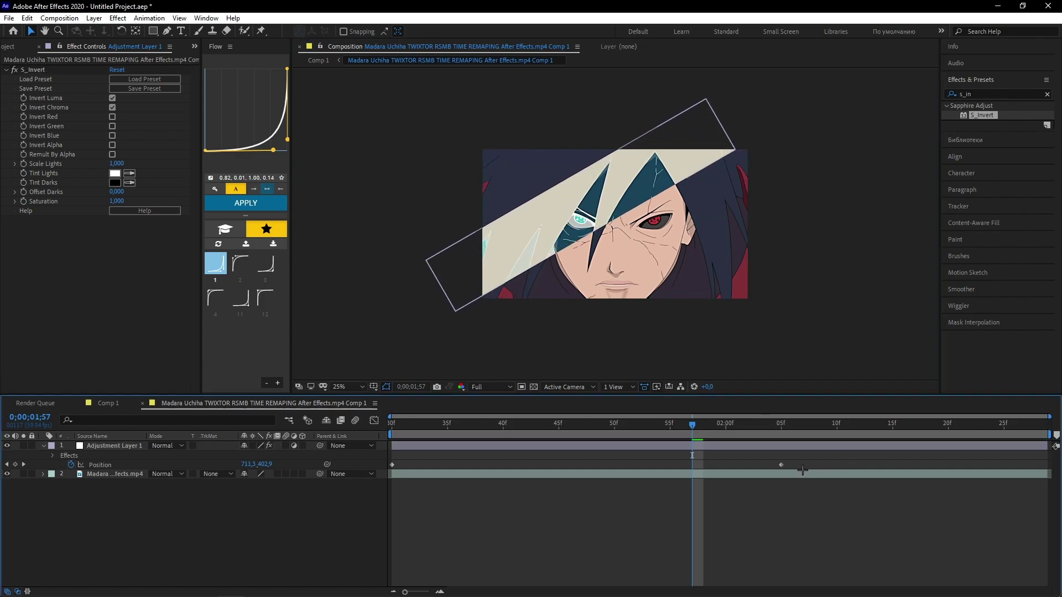
pyautogui.press('k')
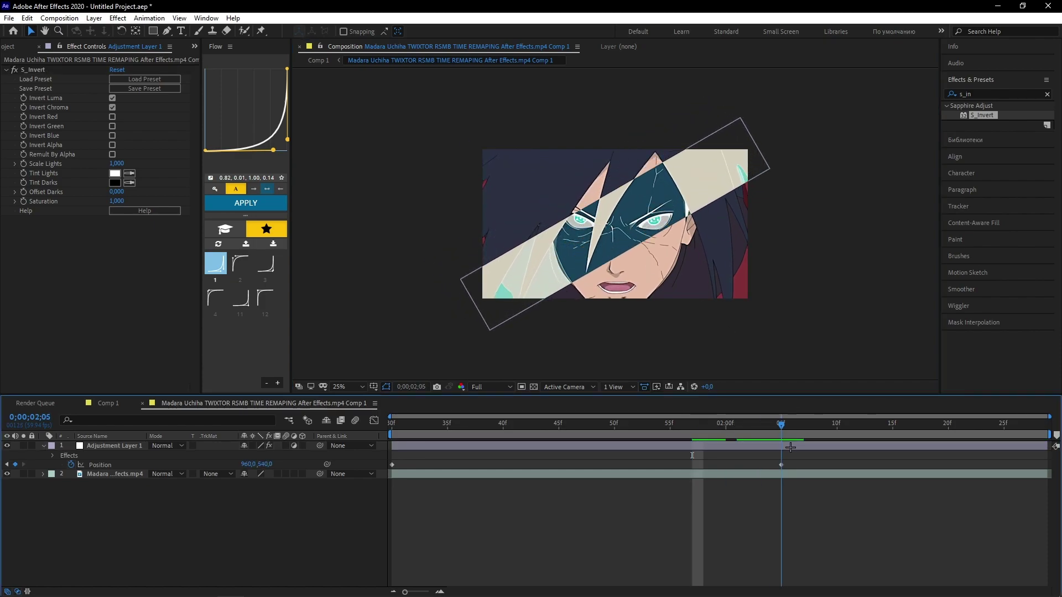
pyautogui.click(240, 263)
pyautogui.moveTo(877, 519); pyautogui.dragTo(347, 446)
pyautogui.click(228, 209)
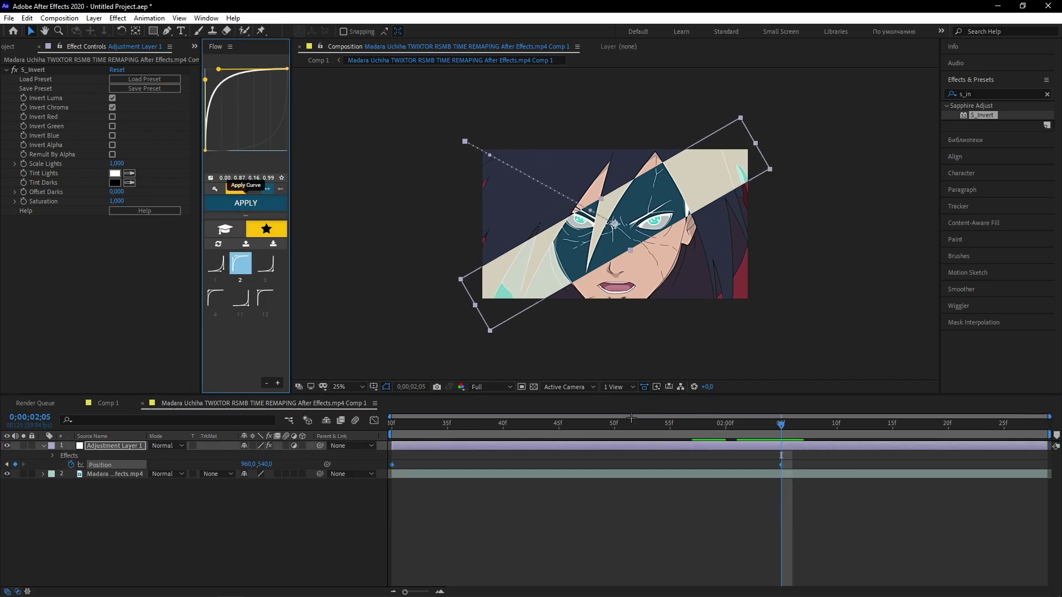
pyautogui.click(995, 445)
pyautogui.press('space')
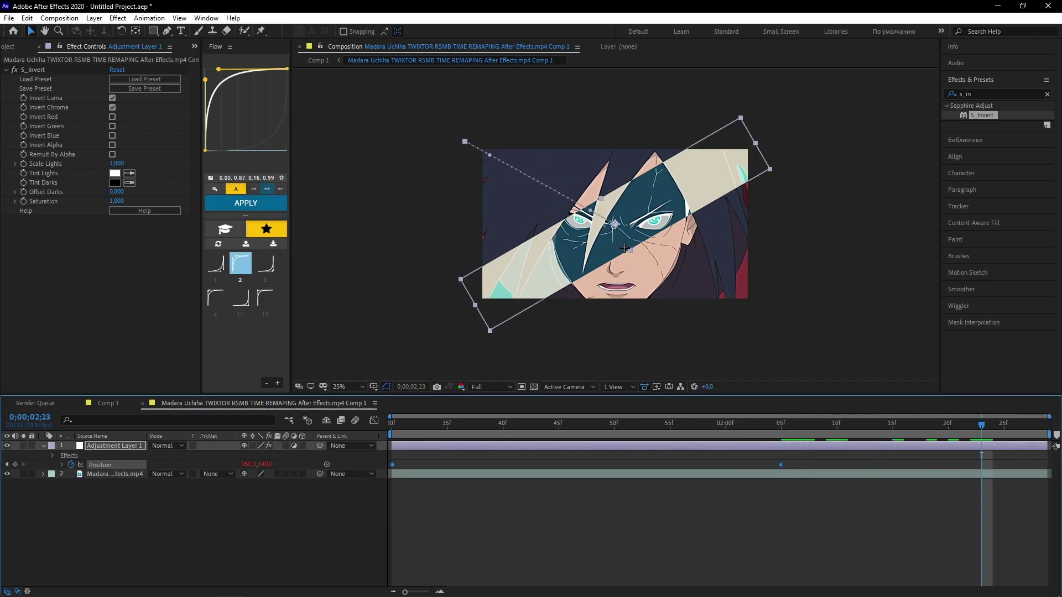
# - Add an off-screen lower-right Position keyframe at the clip's end and preview
pyautogui.moveTo(620, 230); pyautogui.dragTo(784, 317)
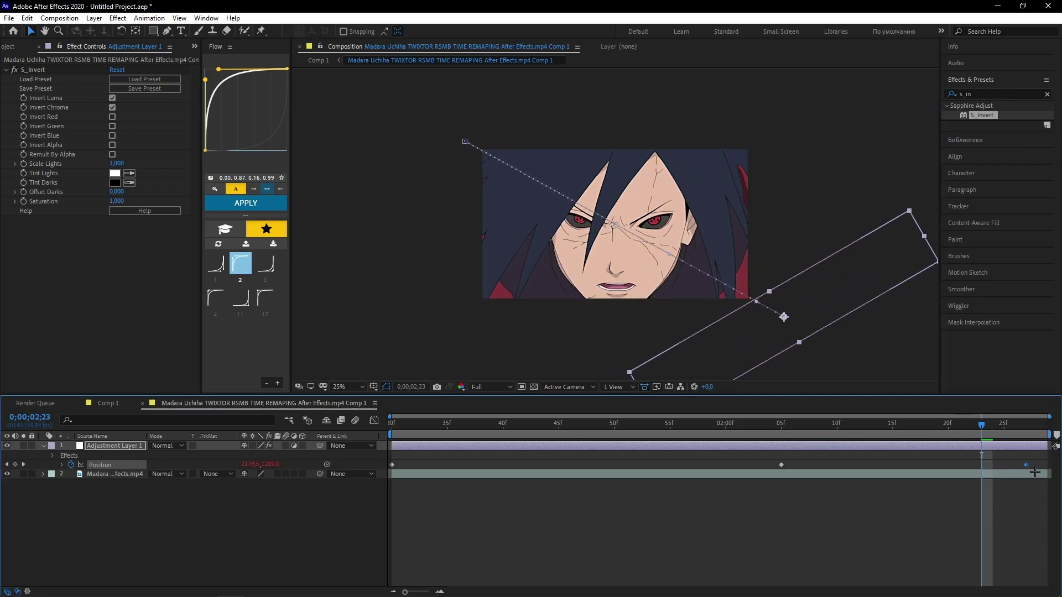
pyautogui.moveTo(981, 464); pyautogui.dragTo(1056, 470)
pyautogui.press('space')
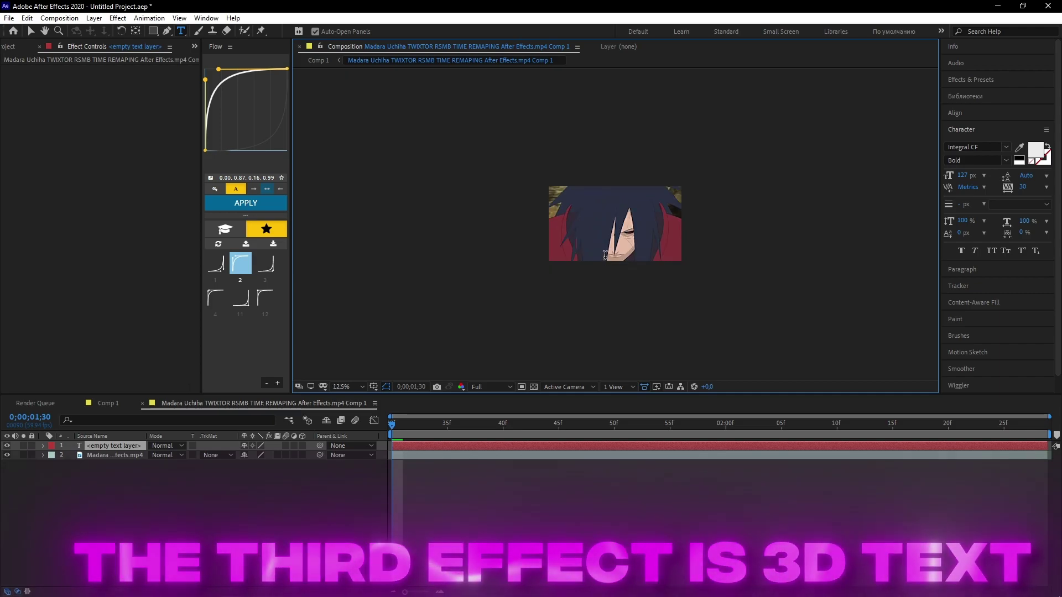
# - Type the text 'please follow me' over the clip
pyautogui.press('.')
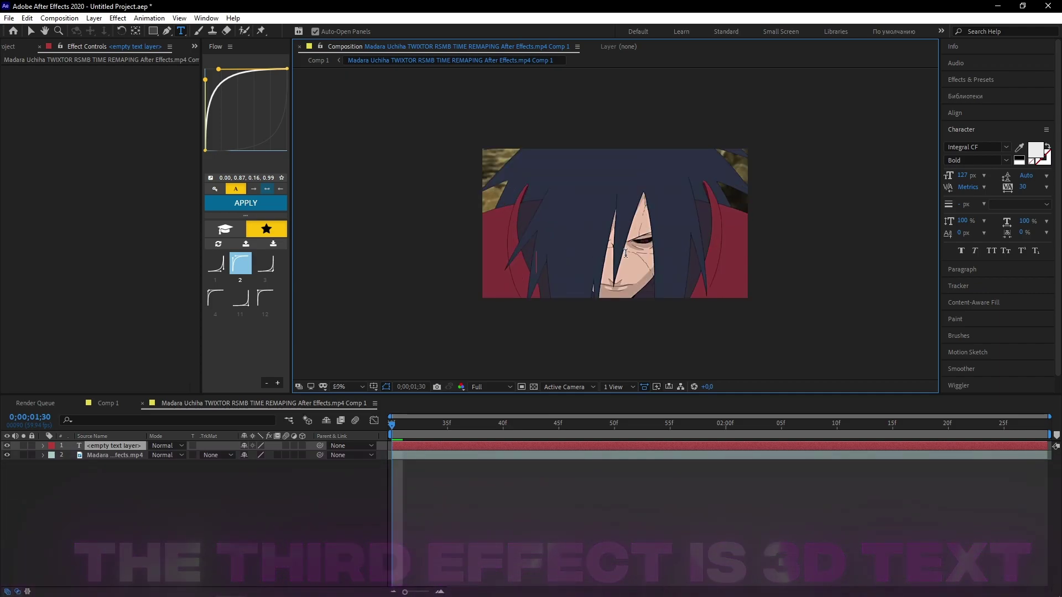
pyautogui.write('p')
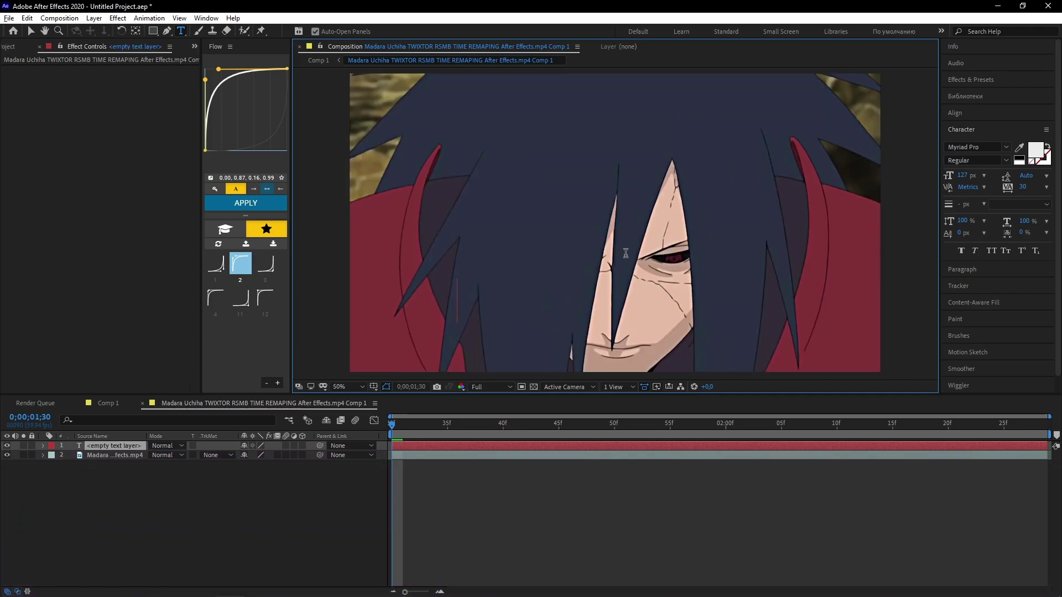
pyautogui.press('BackSpace')
pyautogui.write('pleas')
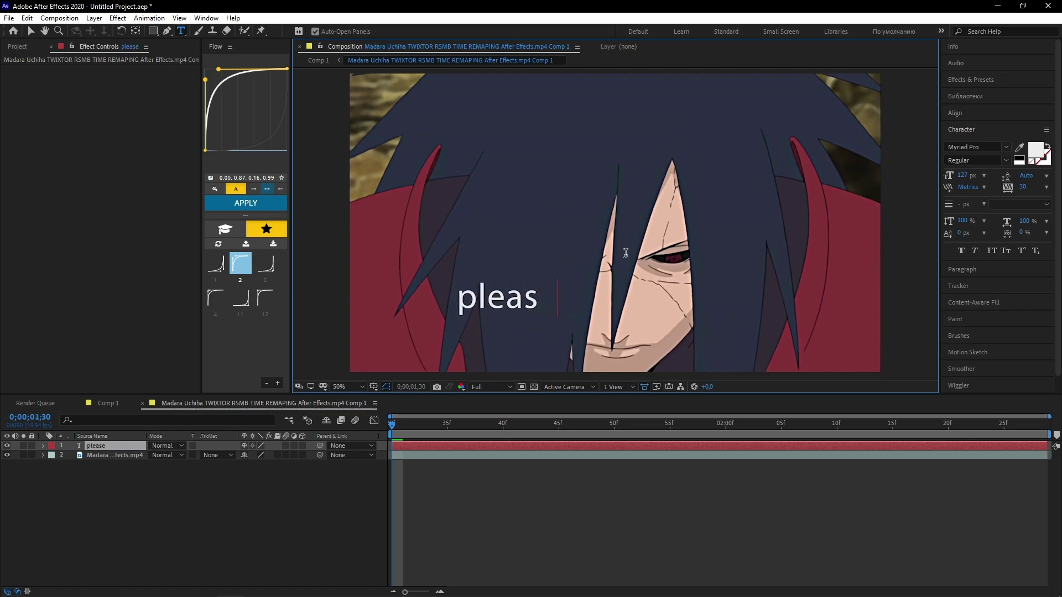
pyautogui.write('e')
pyautogui.write(' f')
pyautogui.write('ollo')
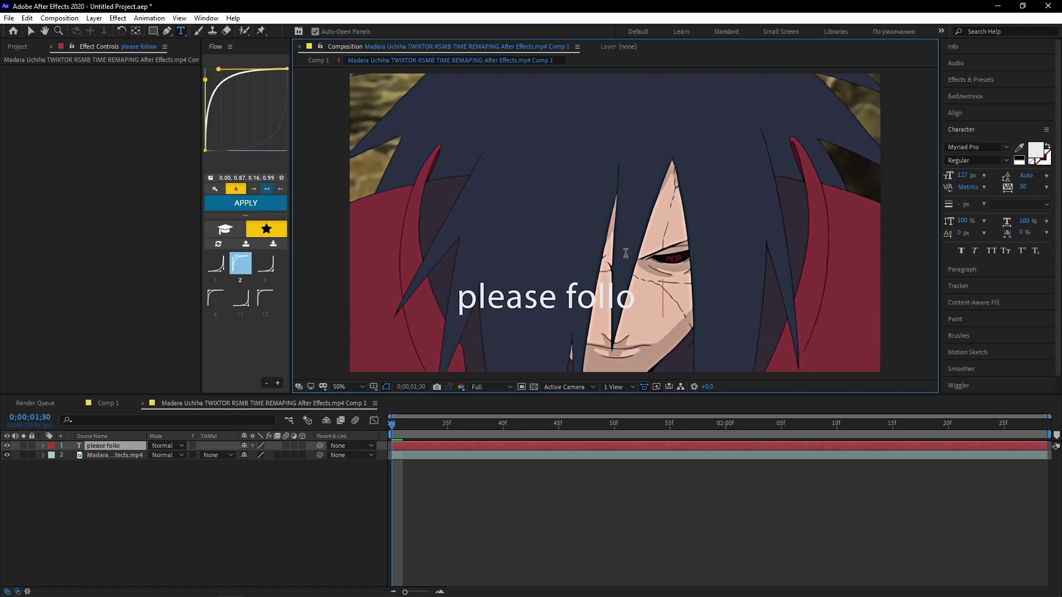
pyautogui.write('w m')
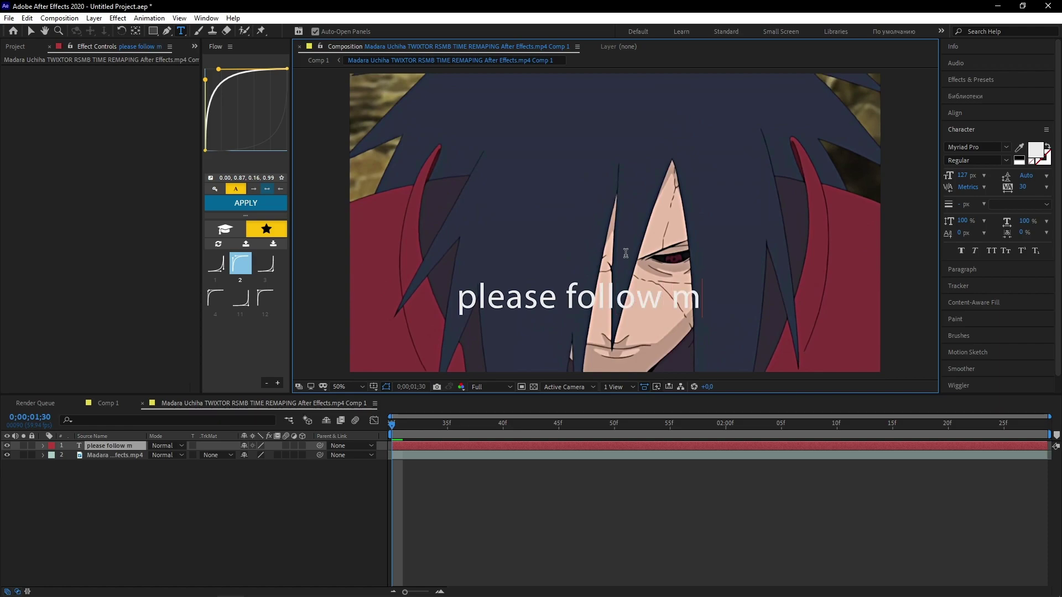
pyautogui.write('e')
pyautogui.scroll(-2, 673, 258)
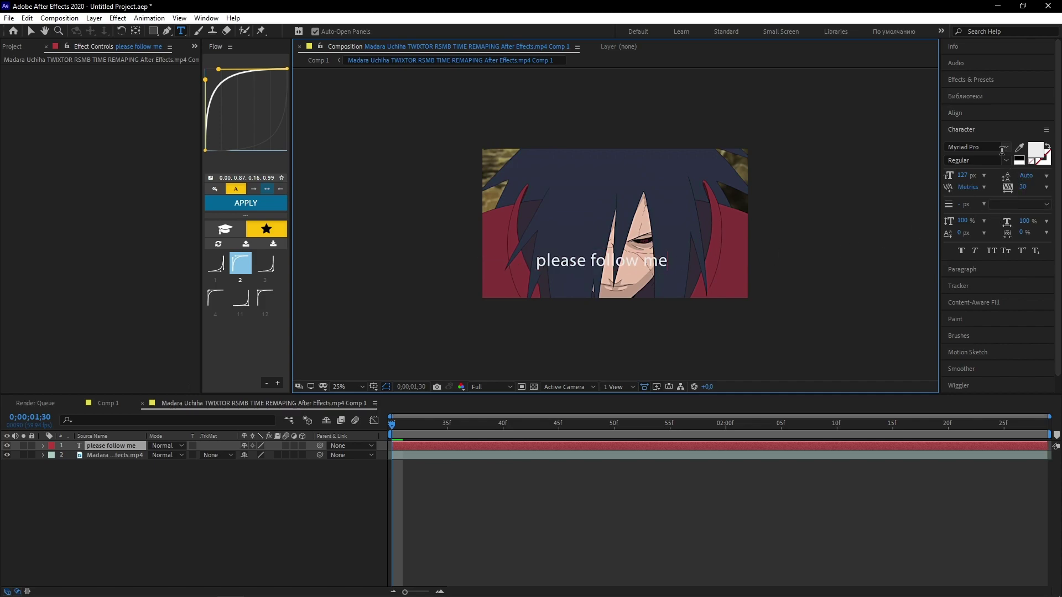
# - Set the text font to Integral CF from the favourites and move it lower in the frame
pyautogui.hotkey('ctrl', 'a')
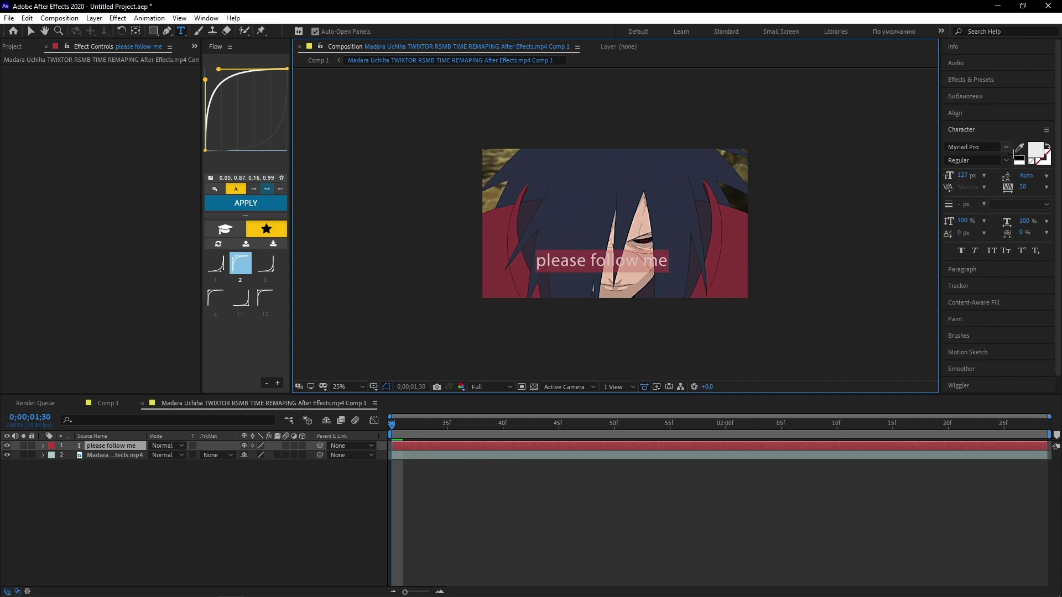
pyautogui.click(1002, 147)
pyautogui.click(1006, 147)
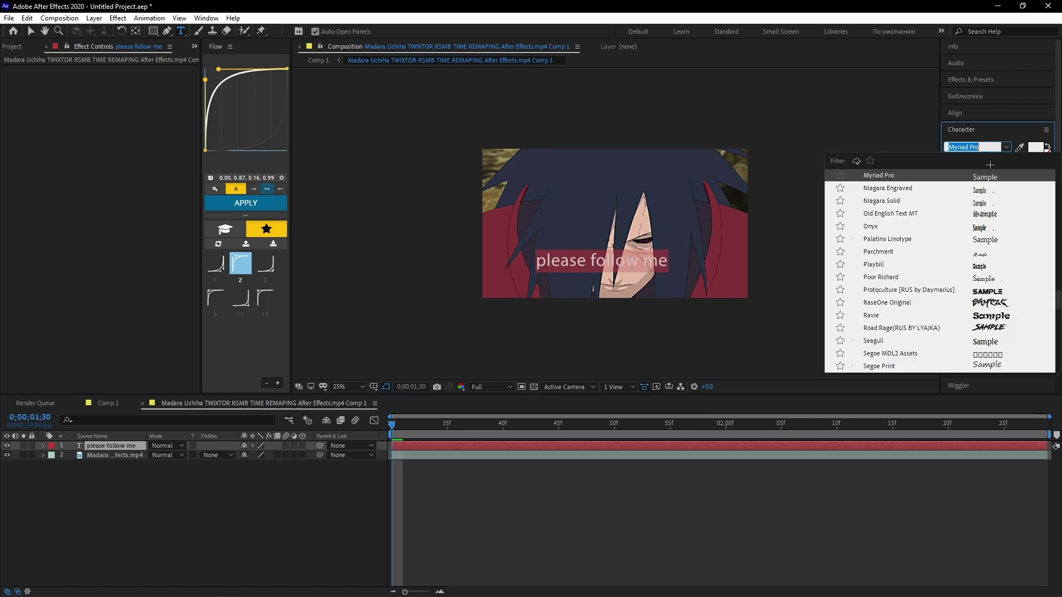
pyautogui.click(870, 160)
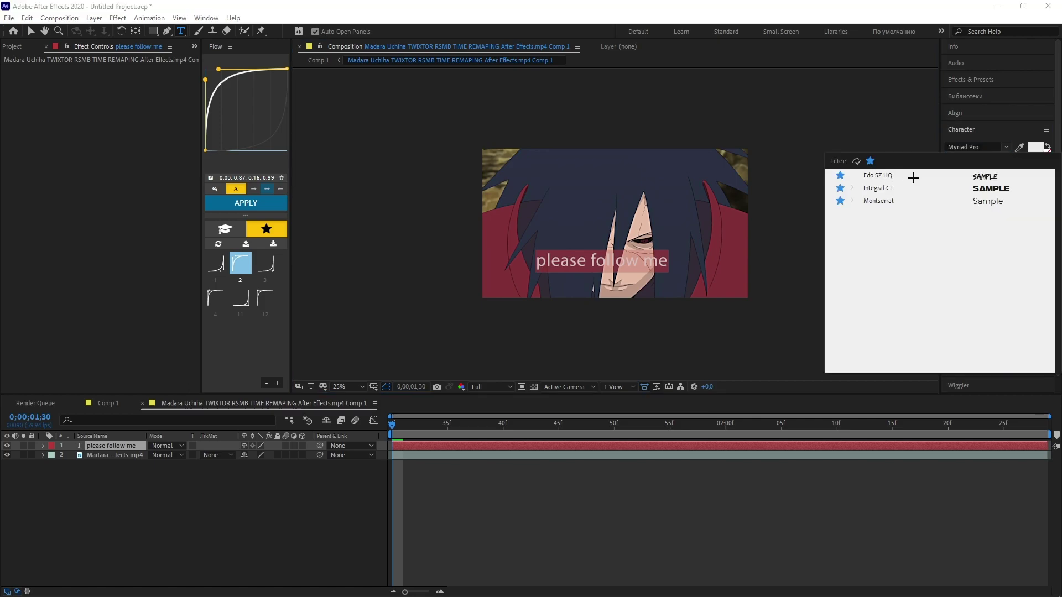
pyautogui.click(891, 191)
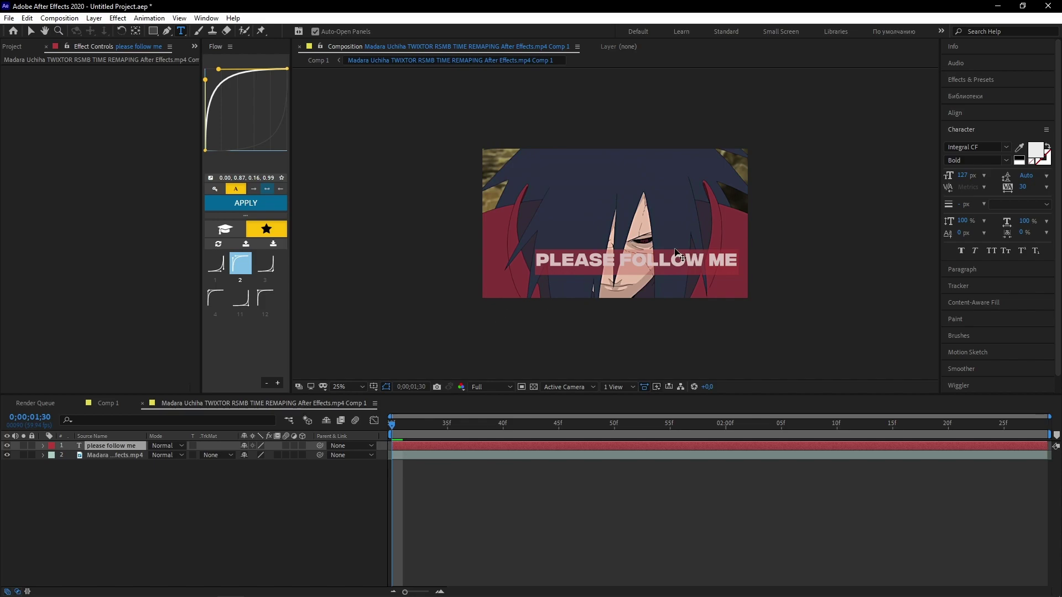
pyautogui.click(686, 262)
pyautogui.moveTo(686, 261); pyautogui.dragTo(673, 268)
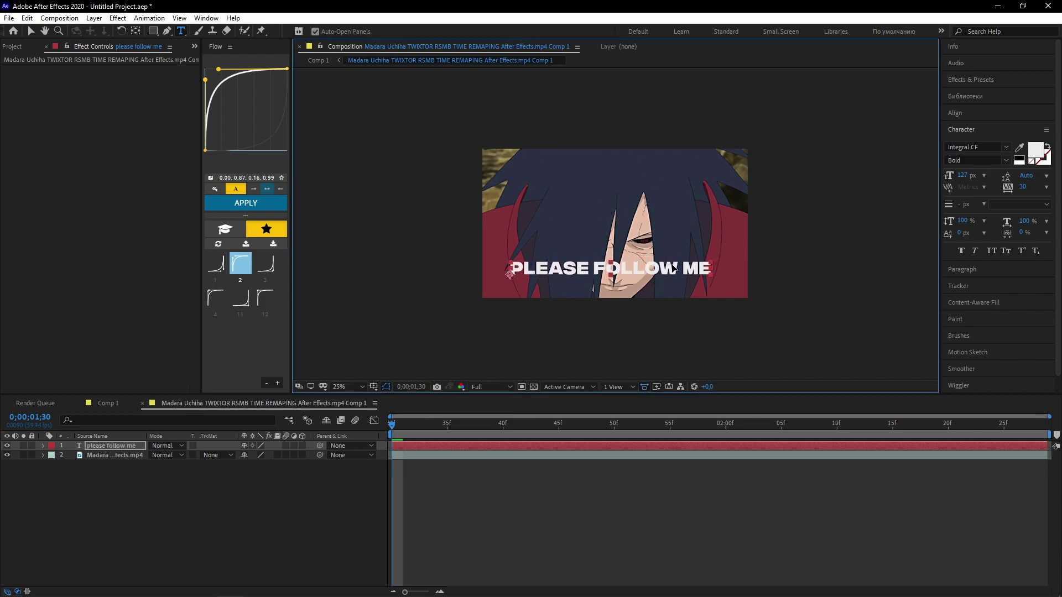
# - Set the text size to 135 px
pyautogui.hotkey('ctrl', 'a')
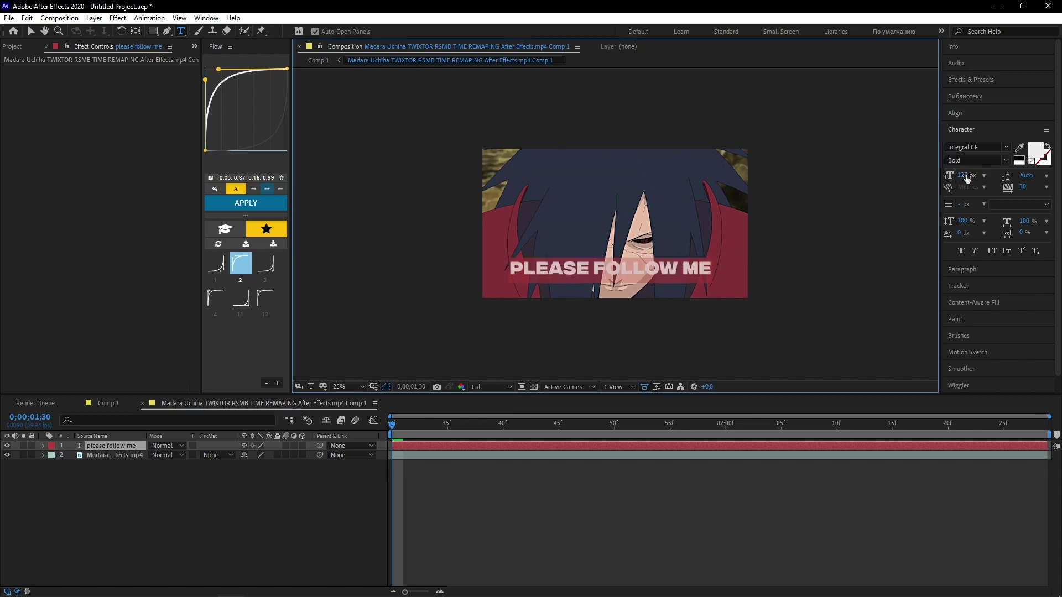
pyautogui.click(963, 175)
pyautogui.write('13')
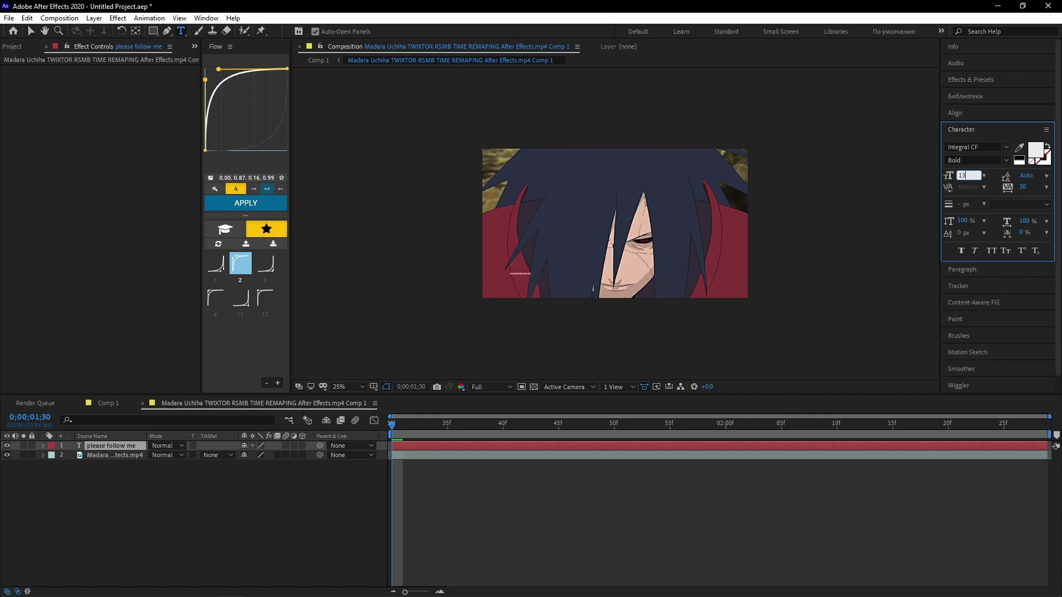
pyautogui.write('5')
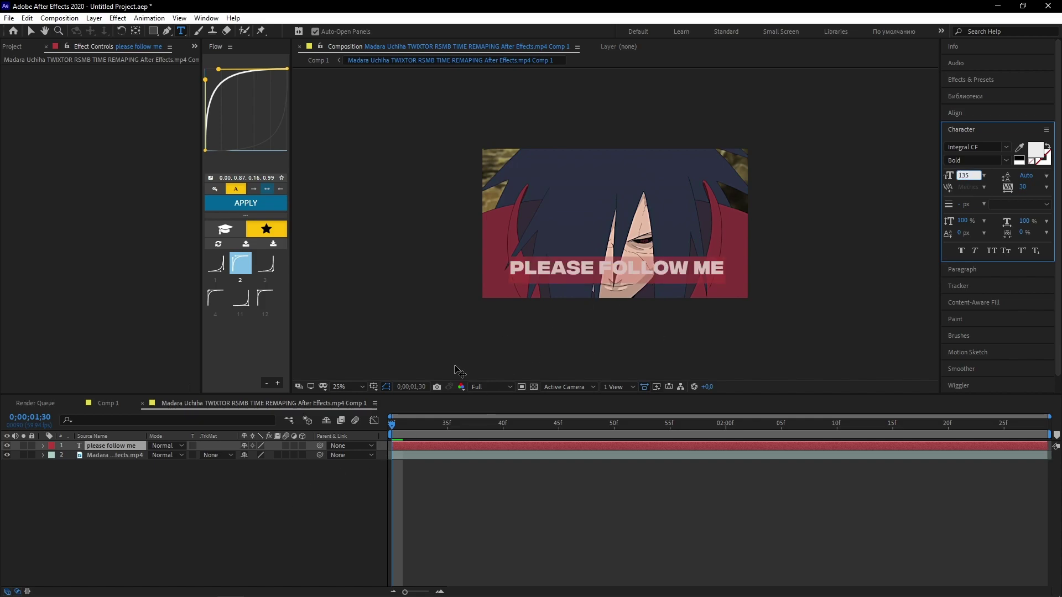
pyautogui.click(159, 541)
# - Create Black Solid 1 and parent it to the please follow me layer
pyautogui.rightClick(126, 480)
pyautogui.moveTo(215, 362)
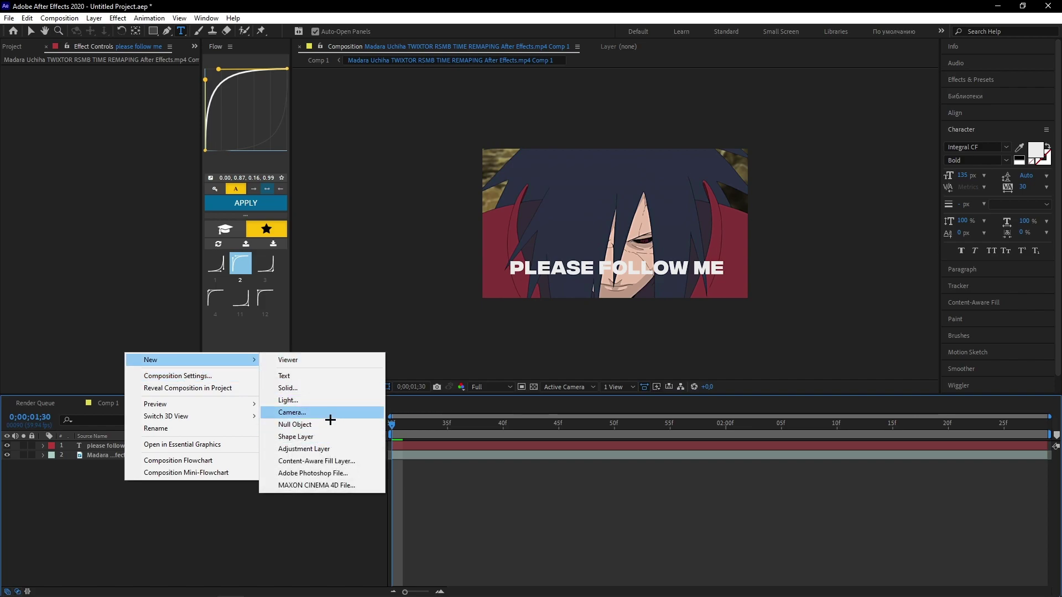
pyautogui.click(321, 388)
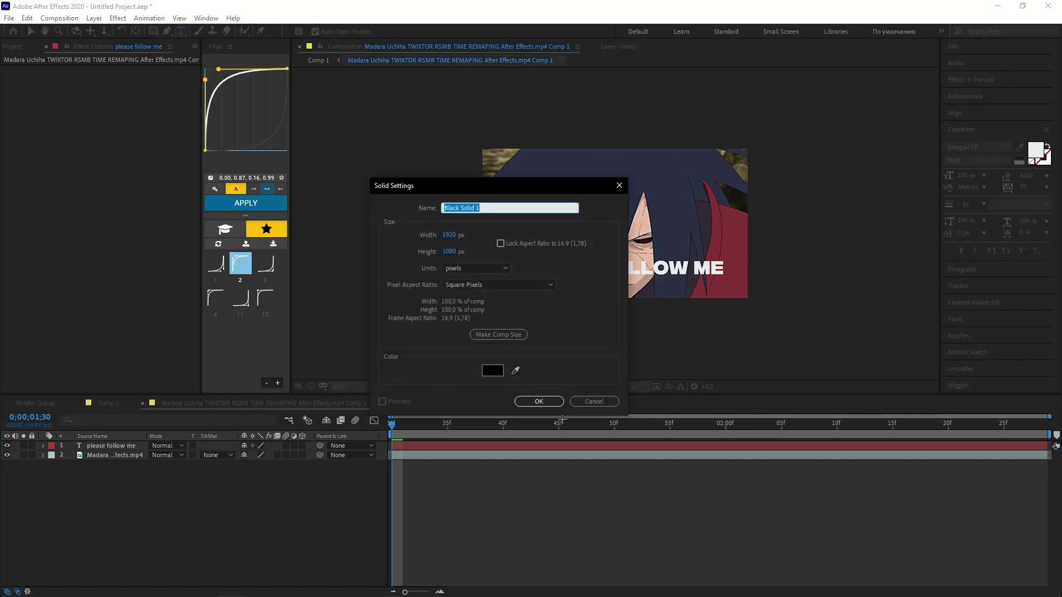
pyautogui.click(539, 402)
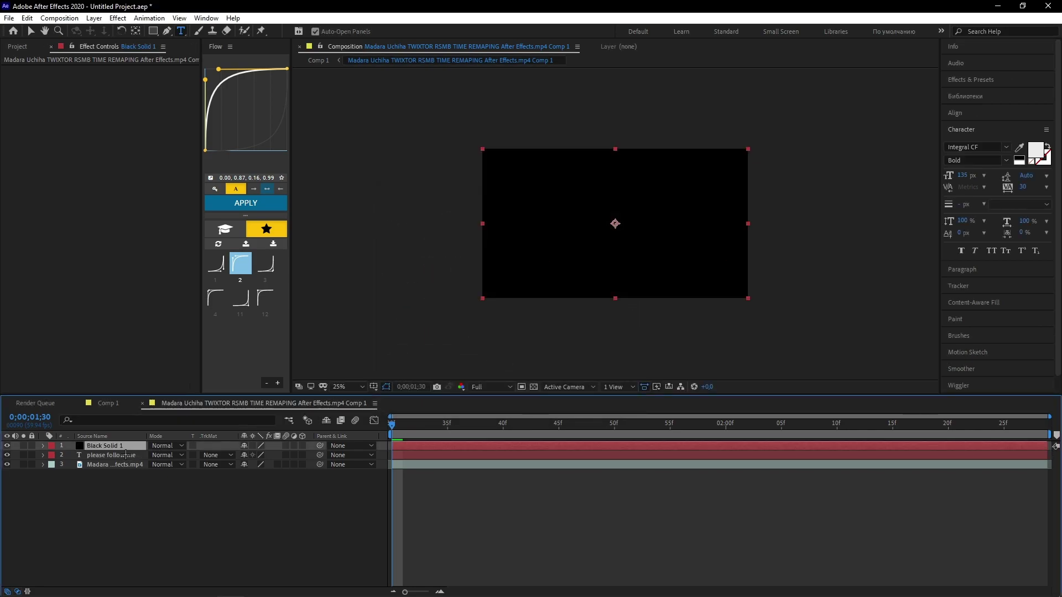
pyautogui.moveTo(319, 445); pyautogui.dragTo(111, 456)
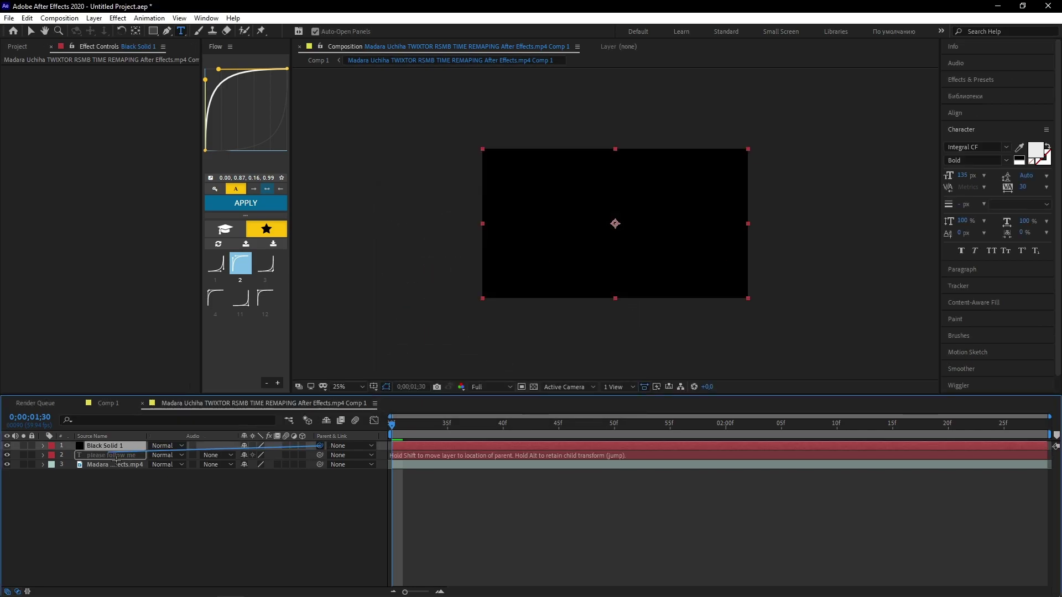
# - Search 'ele' and apply the Element effect to Black Solid 1
pyautogui.click(973, 80)
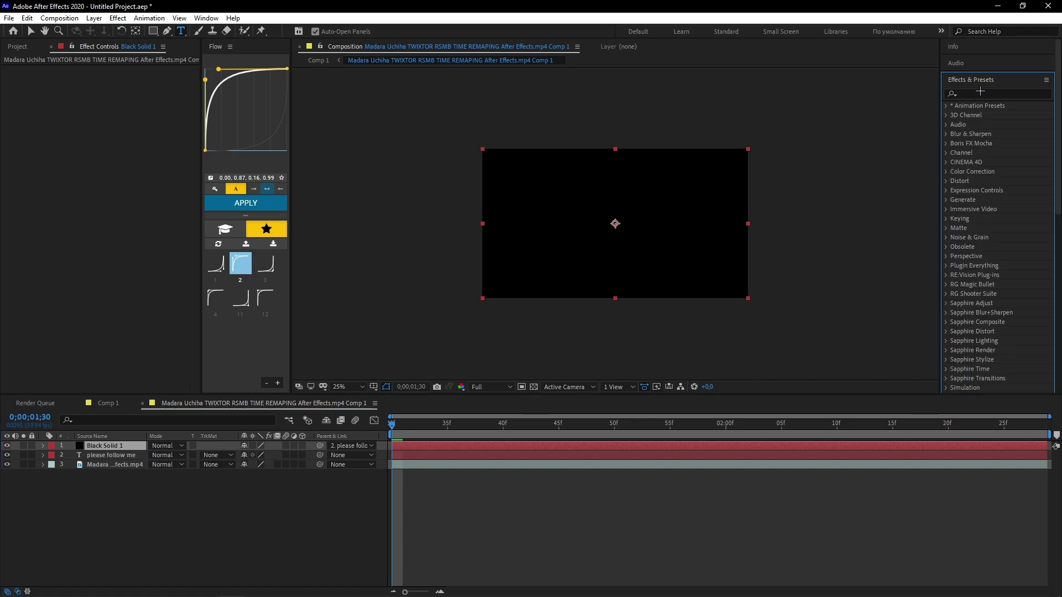
pyautogui.click(971, 95)
pyautogui.write('ele')
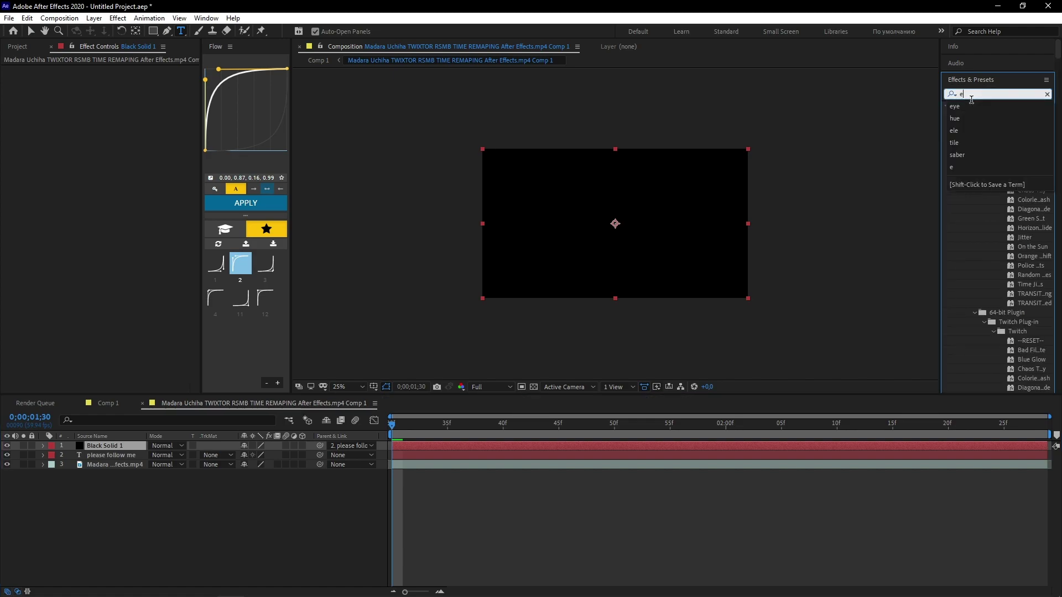
pyautogui.moveTo(982, 153)
pyautogui.mouseDown()
pyautogui.moveTo(463, 457)
pyautogui.moveTo(456, 445)
pyautogui.mouseUp()
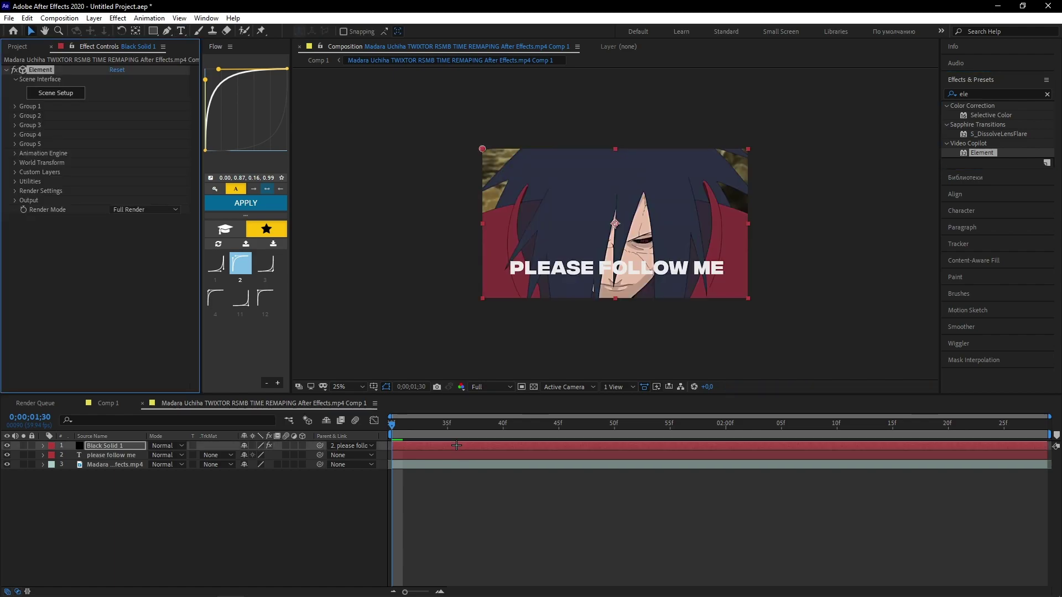
# - Set Element's Path Layer 1 and texture map Layer 1 to the please follow me layer
pyautogui.click(25, 182)
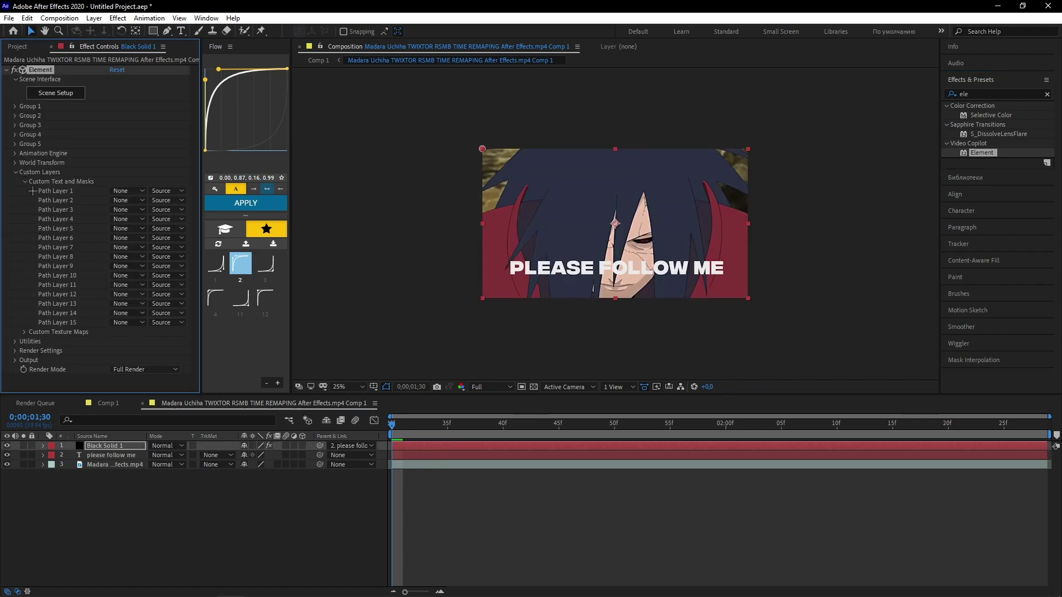
pyautogui.click(129, 191)
pyautogui.click(188, 232)
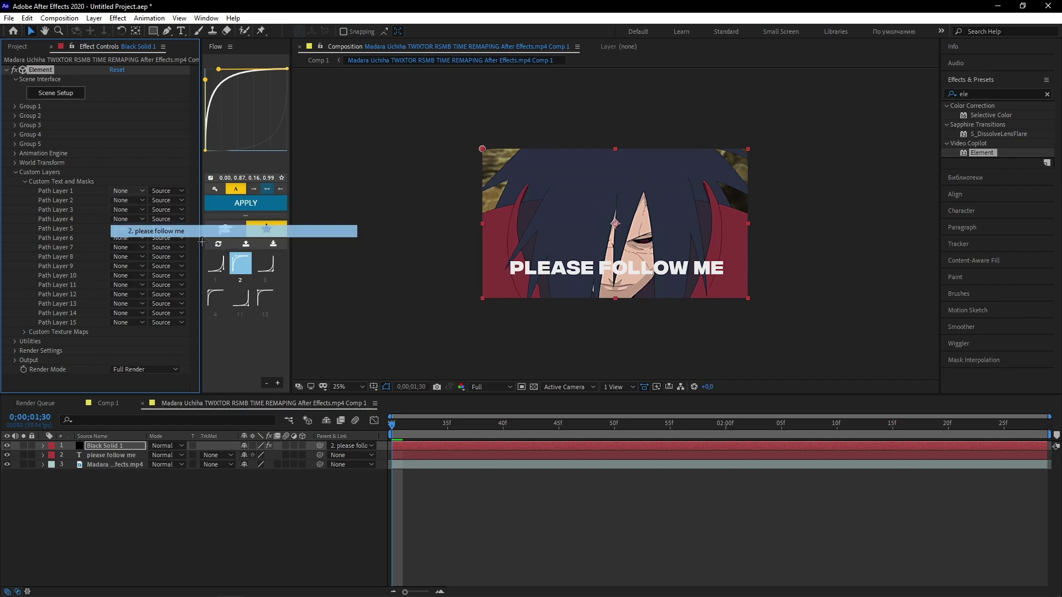
pyautogui.click(25, 181)
pyautogui.click(24, 191)
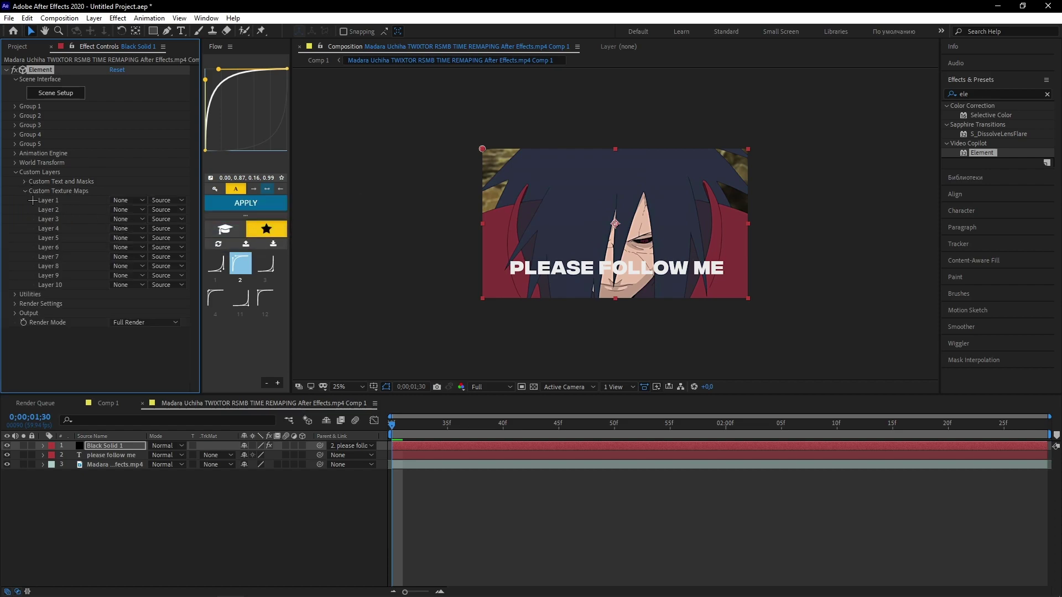
pyautogui.click(126, 210)
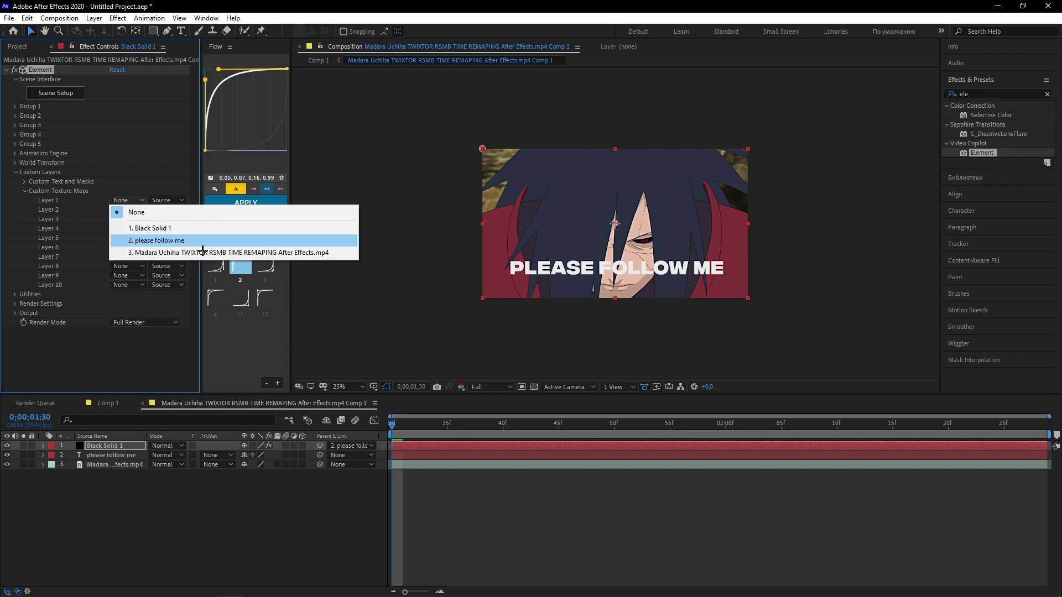
pyautogui.click(133, 241)
pyautogui.click(24, 190)
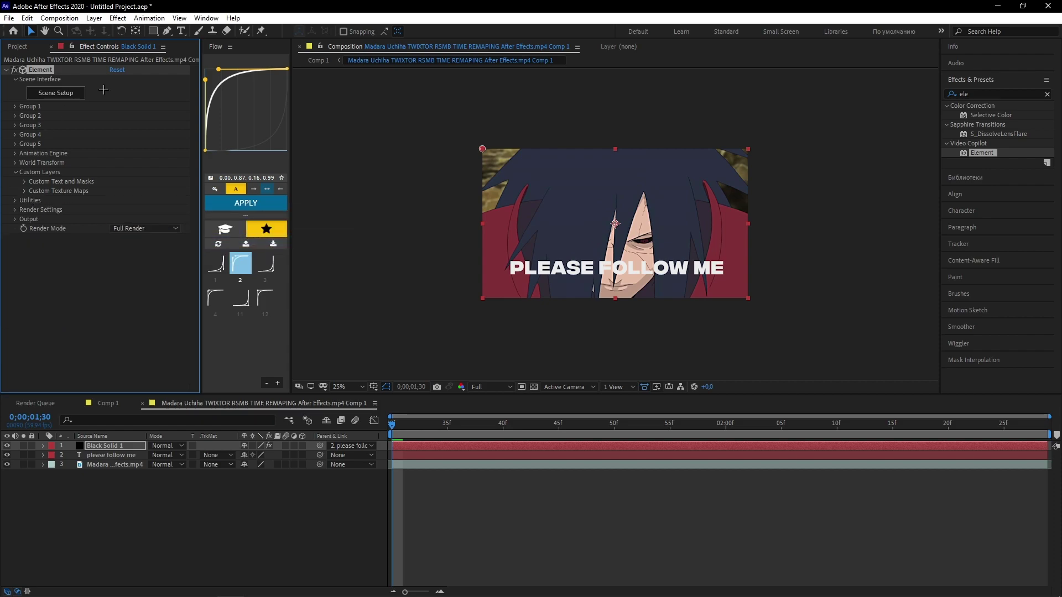
# - Extrude the PLEASE FOLLOW ME text in Element 3D Scene Setup and browse to Bevels > Physical presets
pyautogui.click(69, 94)
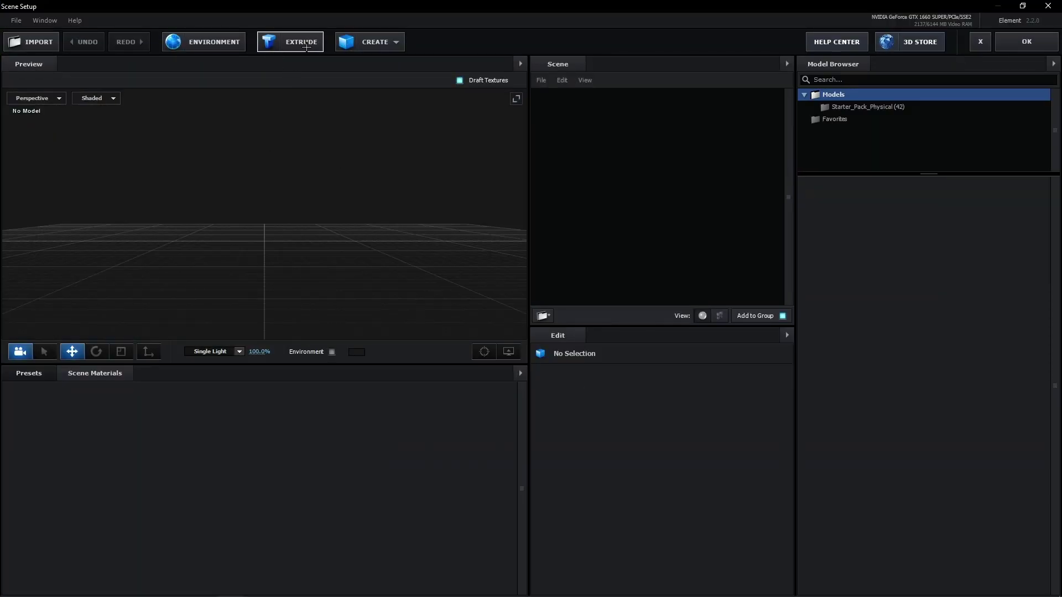
pyautogui.click(305, 47)
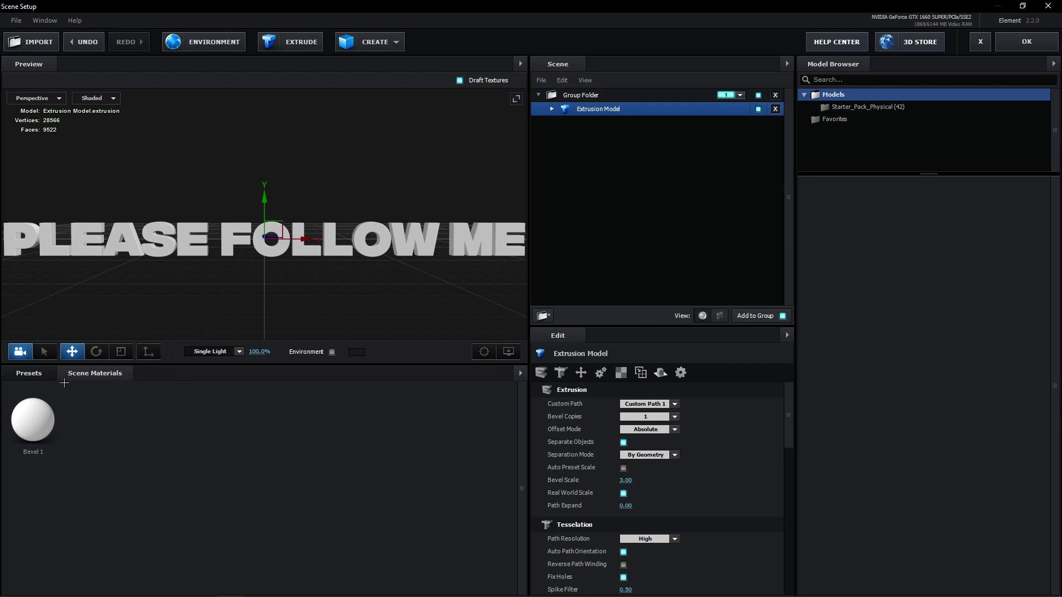
pyautogui.click(30, 374)
pyautogui.doubleClick(37, 388)
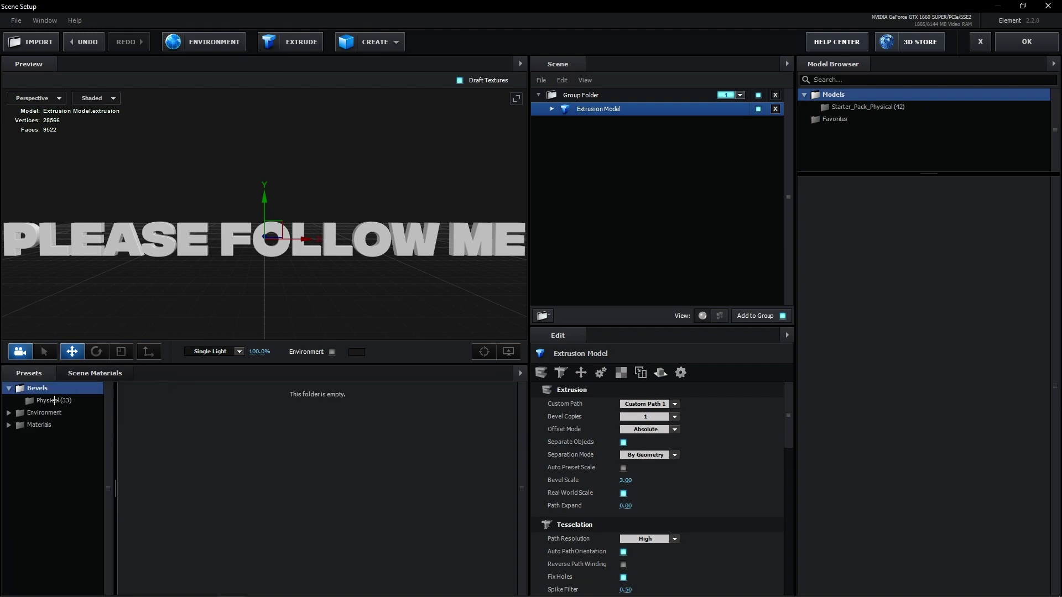
pyautogui.click(54, 401)
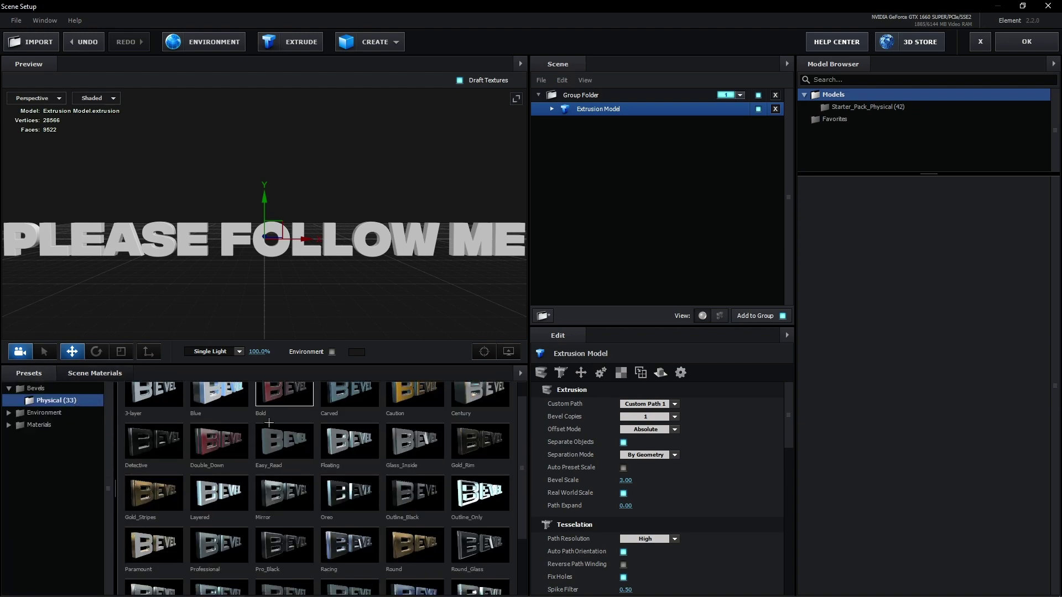
# - Apply the gold Round bevel preset to the extruded text and orbit the preview to inspect it
pyautogui.scroll(-2, 332, 443)
pyautogui.moveTo(416, 472); pyautogui.dragTo(213, 258)
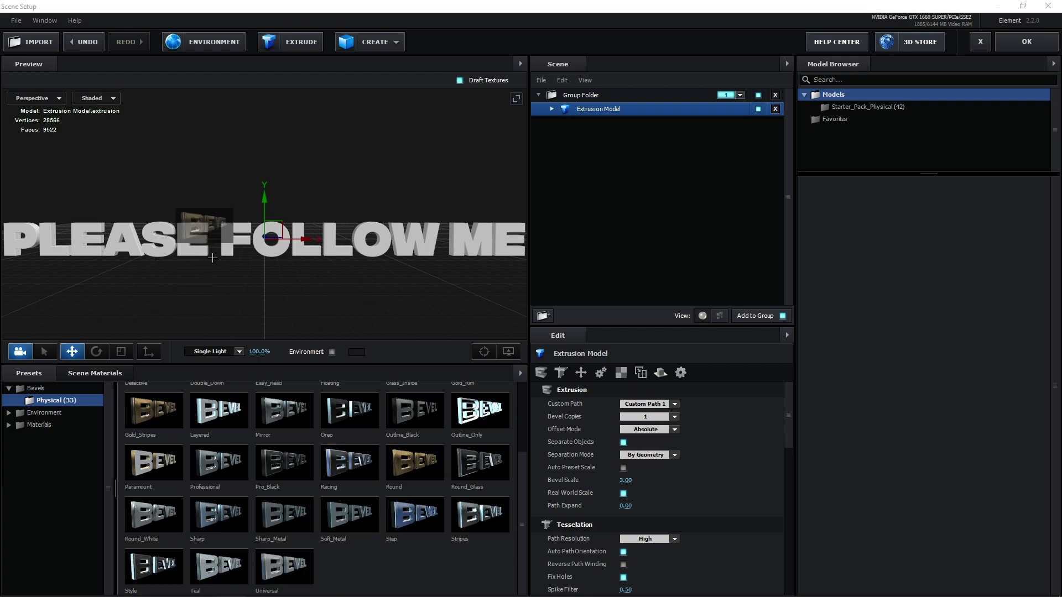
pyautogui.moveTo(306, 201)
pyautogui.mouseDown()
pyautogui.moveTo(413, 171)
pyautogui.moveTo(359, 180)
pyautogui.mouseUp()
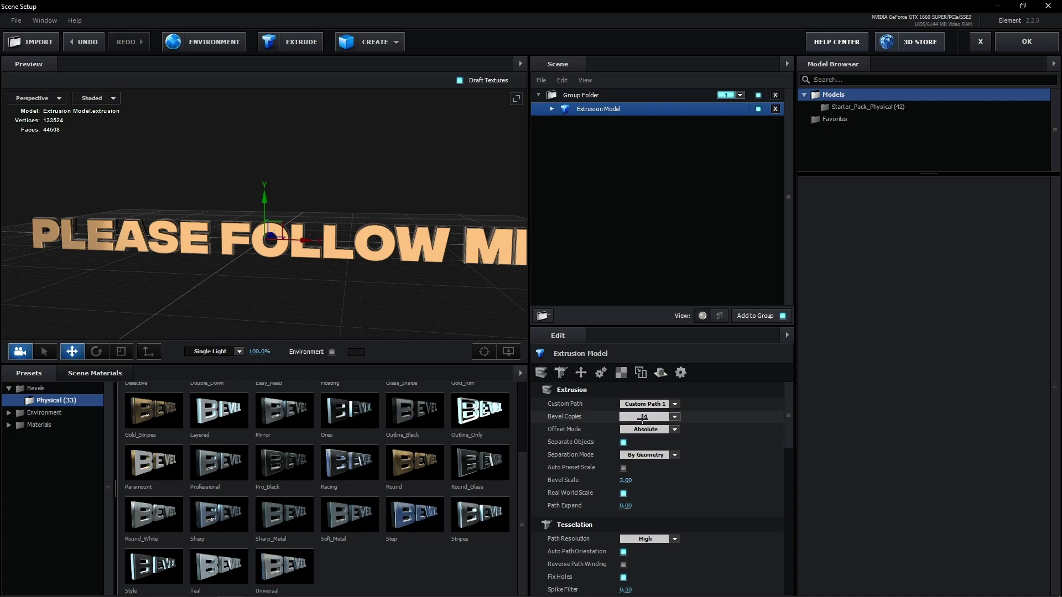
pyautogui.scroll(-3, 658, 454)
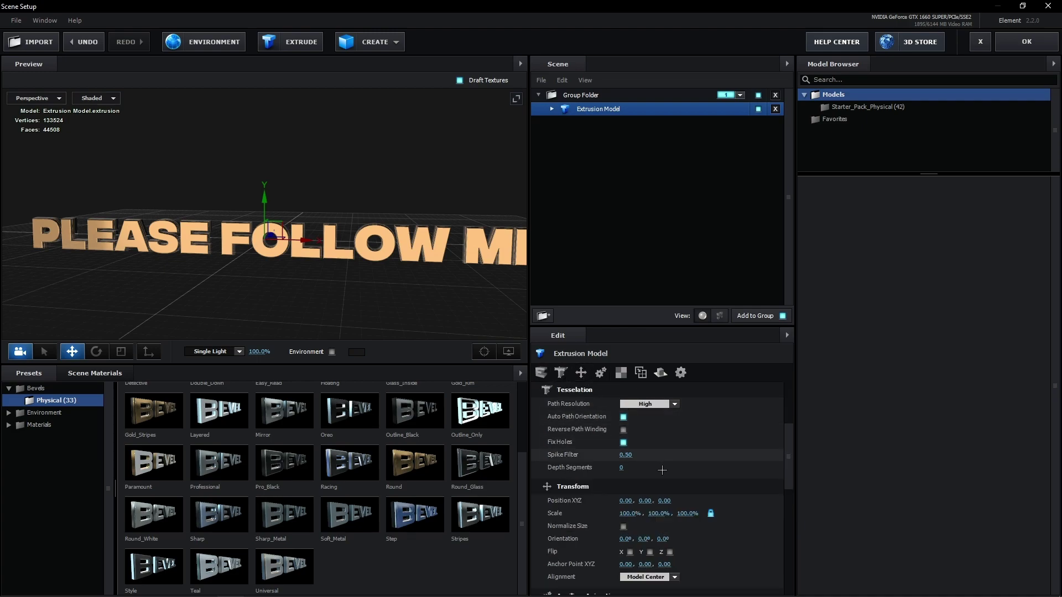
pyautogui.scroll(-2, 662, 470)
pyautogui.scroll(-2, 662, 470)
pyautogui.scroll(3, 636, 431)
pyautogui.scroll(3, 615, 385)
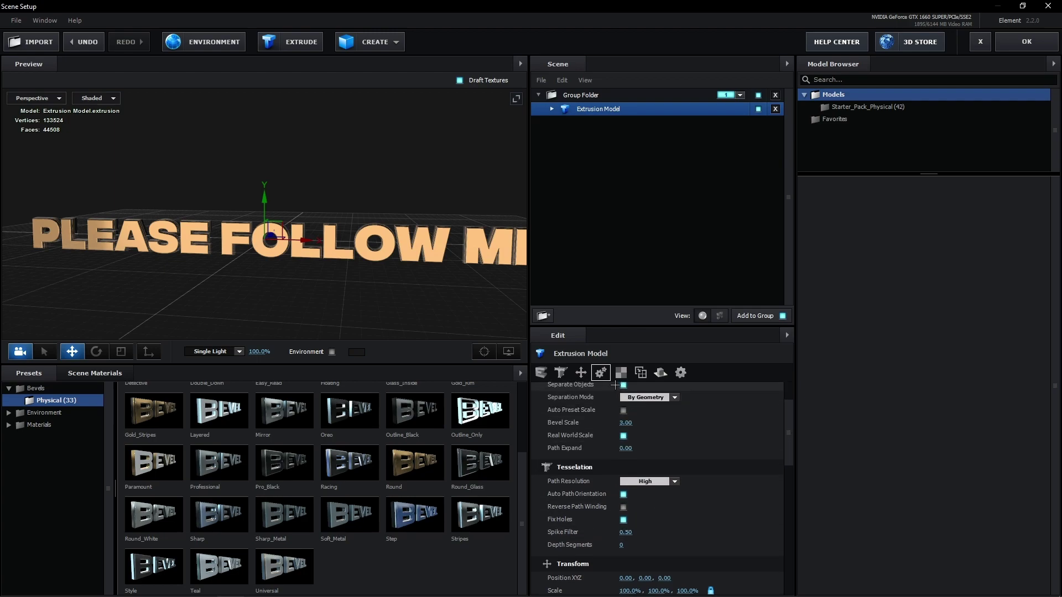
pyautogui.scroll(2, 615, 385)
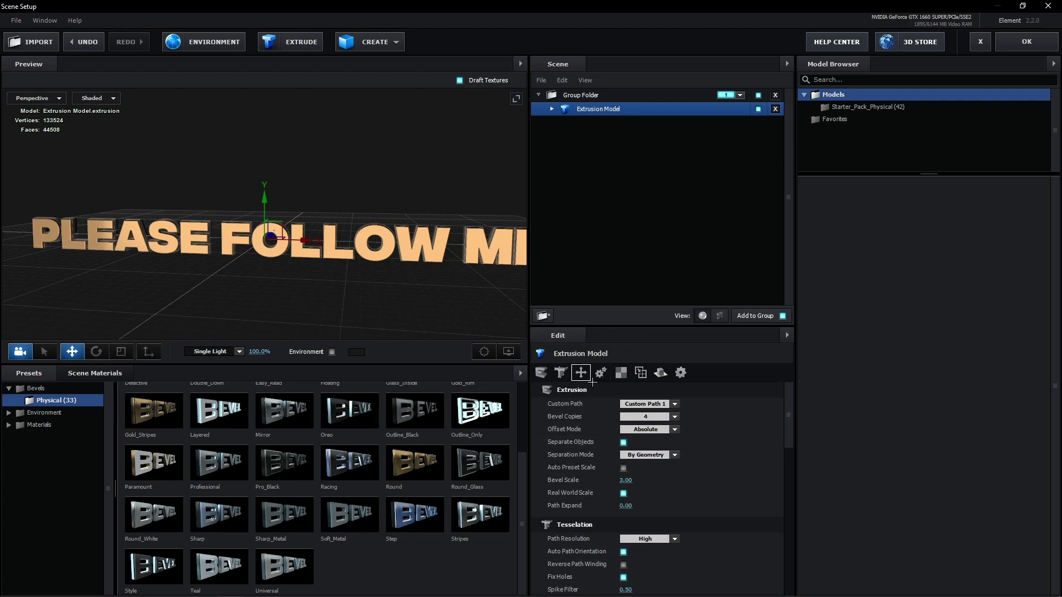
pyautogui.moveTo(334, 209); pyautogui.dragTo(377, 198)
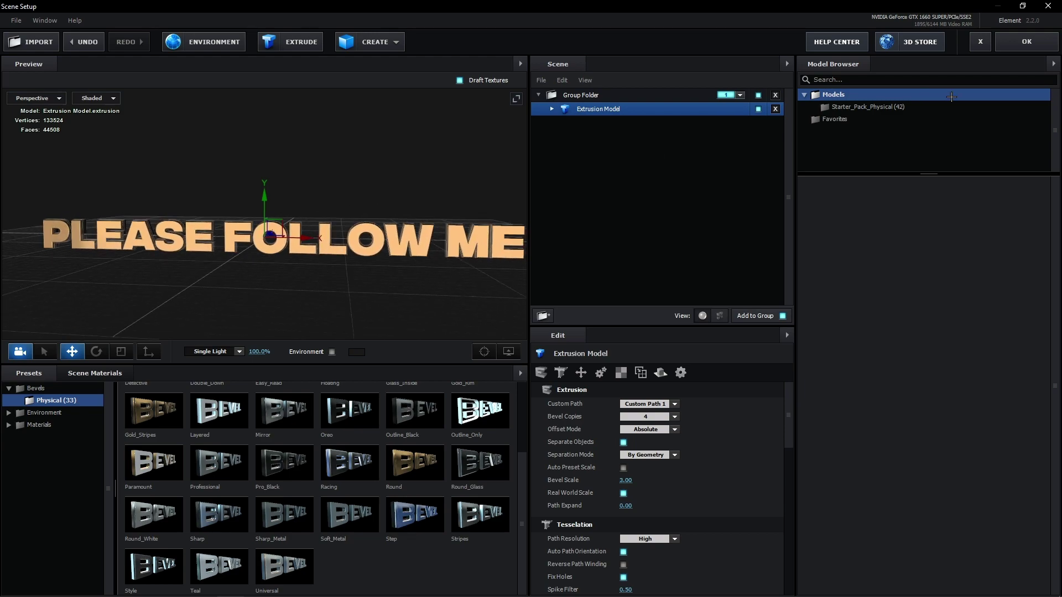
# - Accept the 3D scene and move the Black Solid 1 text layer lower in the frame
pyautogui.click(1029, 52)
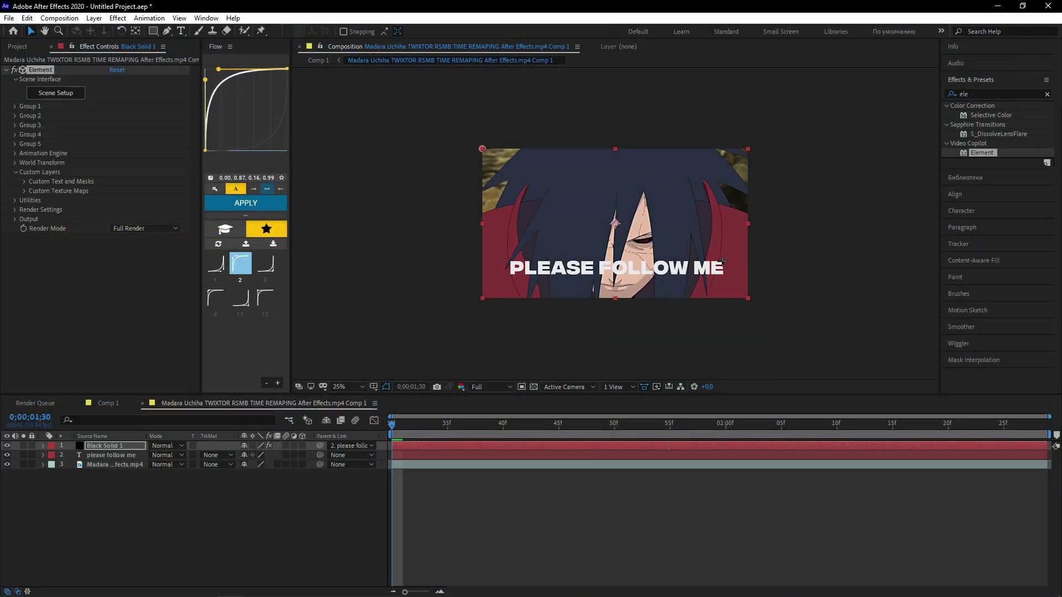
pyautogui.moveTo(671, 233); pyautogui.dragTo(664, 267)
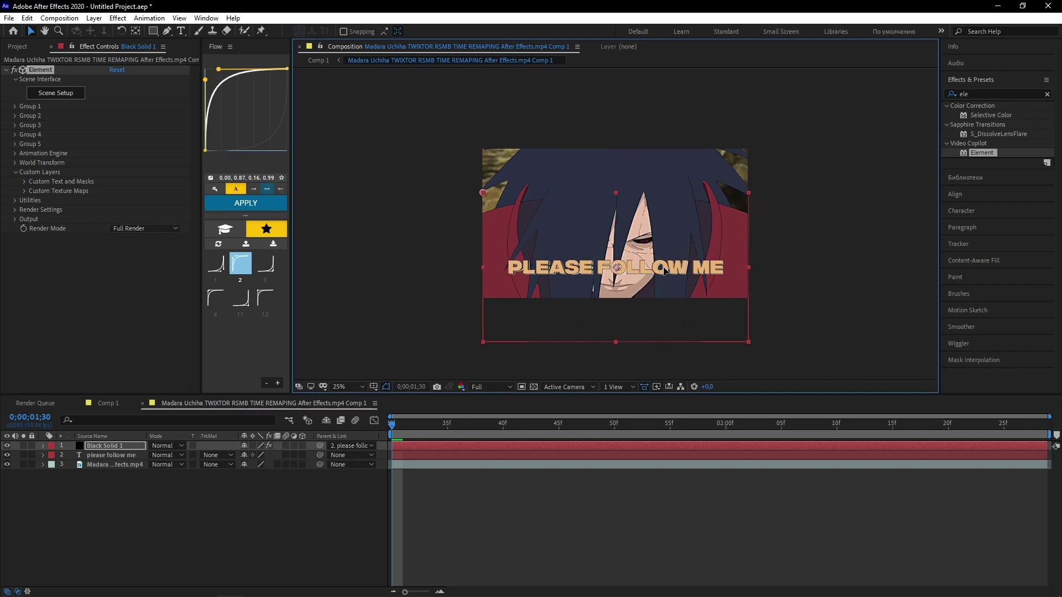
pyautogui.moveTo(663, 268); pyautogui.dragTo(665, 268)
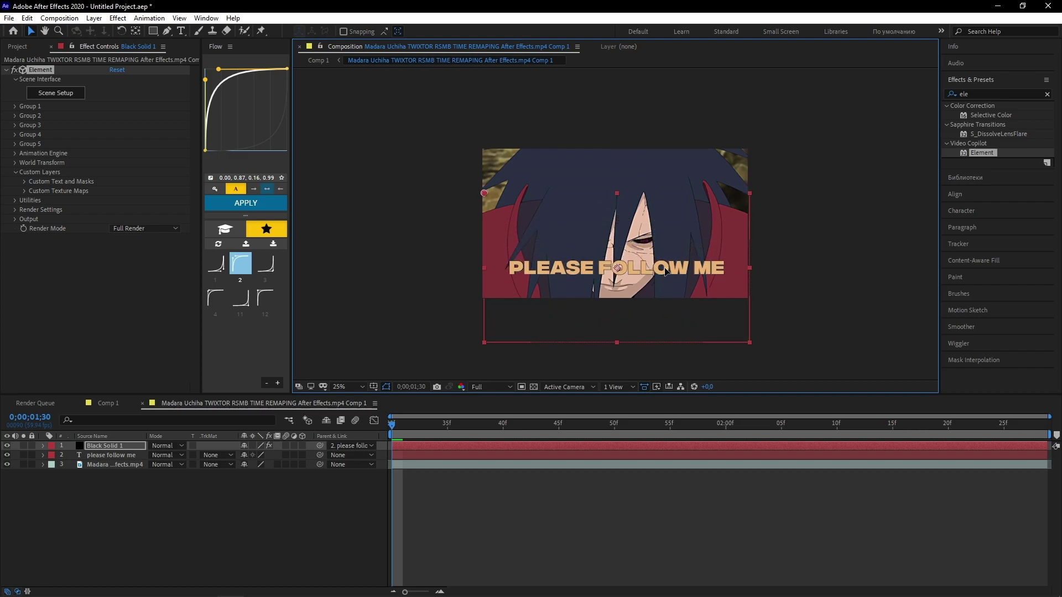
# - Hide the flat PLEASE FOLLOW ME text layer and expand Group 1 in Effect Controls
pyautogui.click(69, 516)
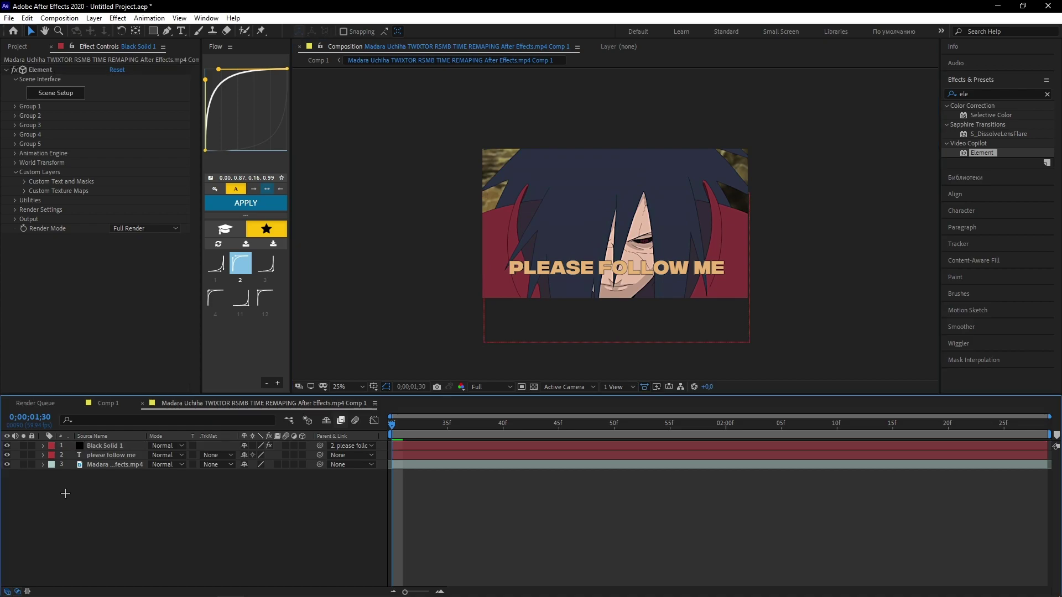
pyautogui.click(110, 447)
pyautogui.click(6, 455)
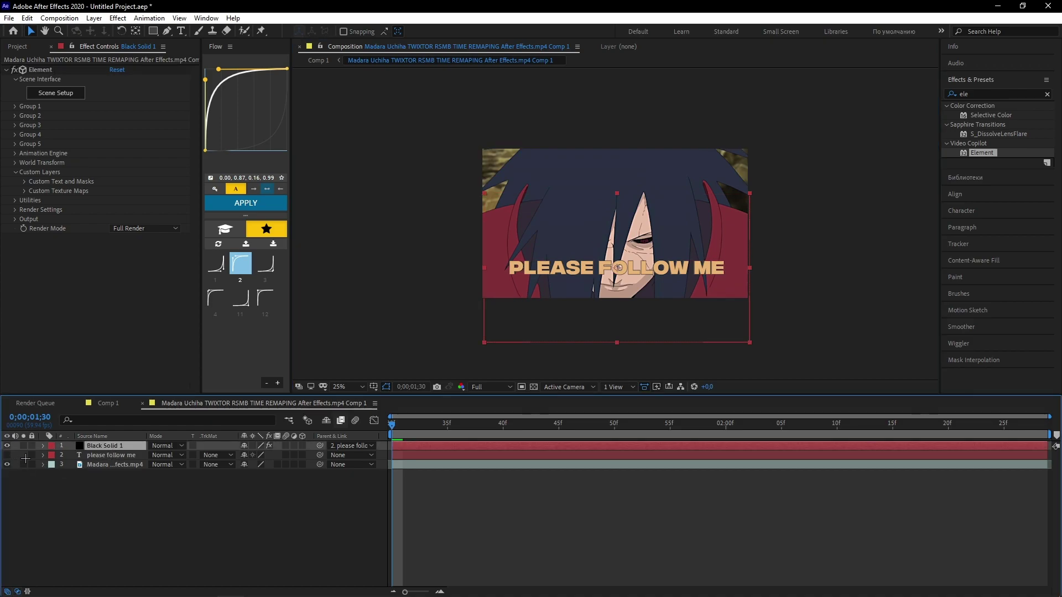
pyautogui.click(16, 106)
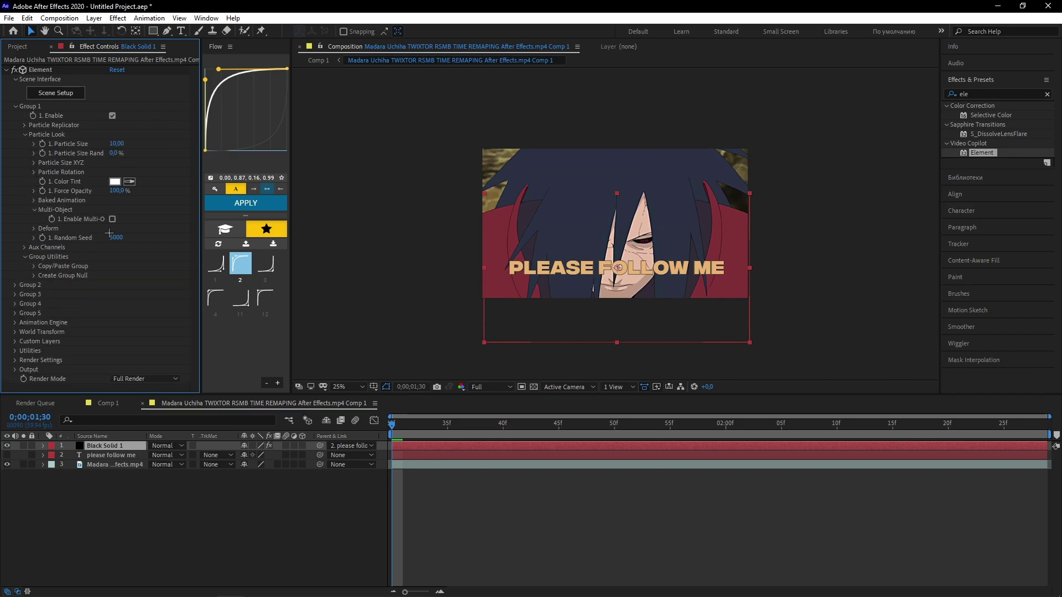
# - Enable Multi-Object for Group 1 and keyframe Rotation Random, Z displacement and scatter values
pyautogui.click(112, 219)
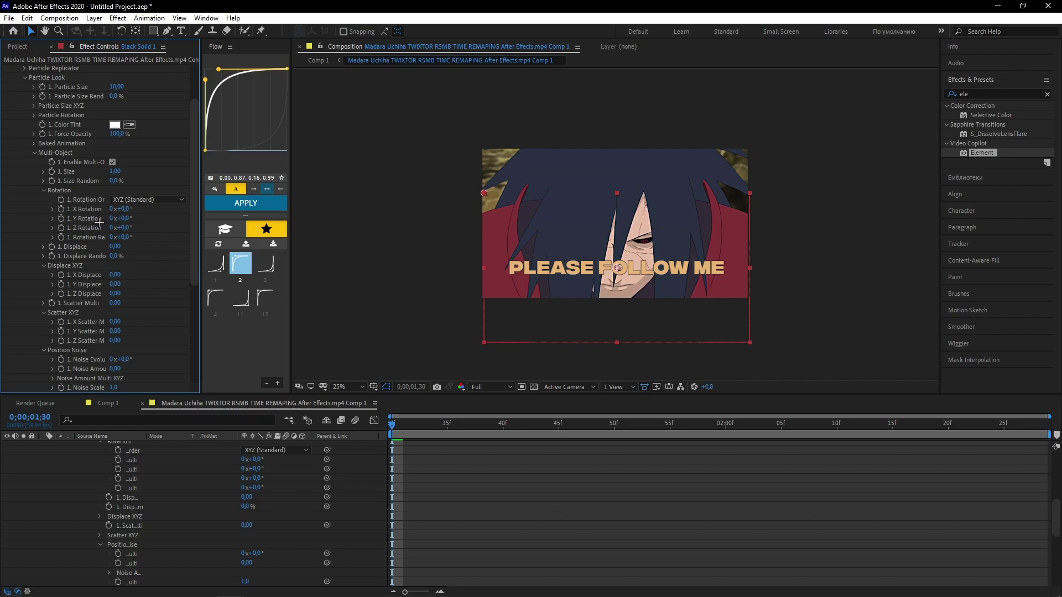
pyautogui.click(60, 237)
pyautogui.moveTo(125, 237); pyautogui.dragTo(137, 228)
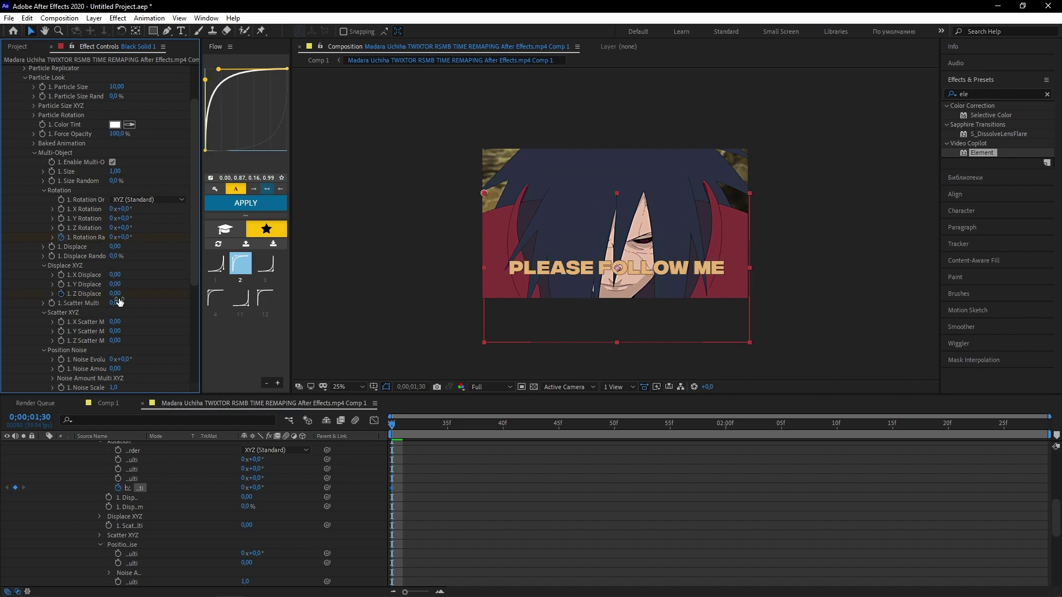
pyautogui.moveTo(115, 293); pyautogui.dragTo(131, 294)
pyautogui.moveTo(115, 303); pyautogui.dragTo(141, 309)
# - Try scatter, noise evolution and random seed adjustments, undoing each back to its original value
pyautogui.hotkey('ctrl', 'z')
pyautogui.scroll(-1, 143, 311)
pyautogui.scroll(-1, 143, 311)
pyautogui.moveTo(115, 291); pyautogui.dragTo(143, 292)
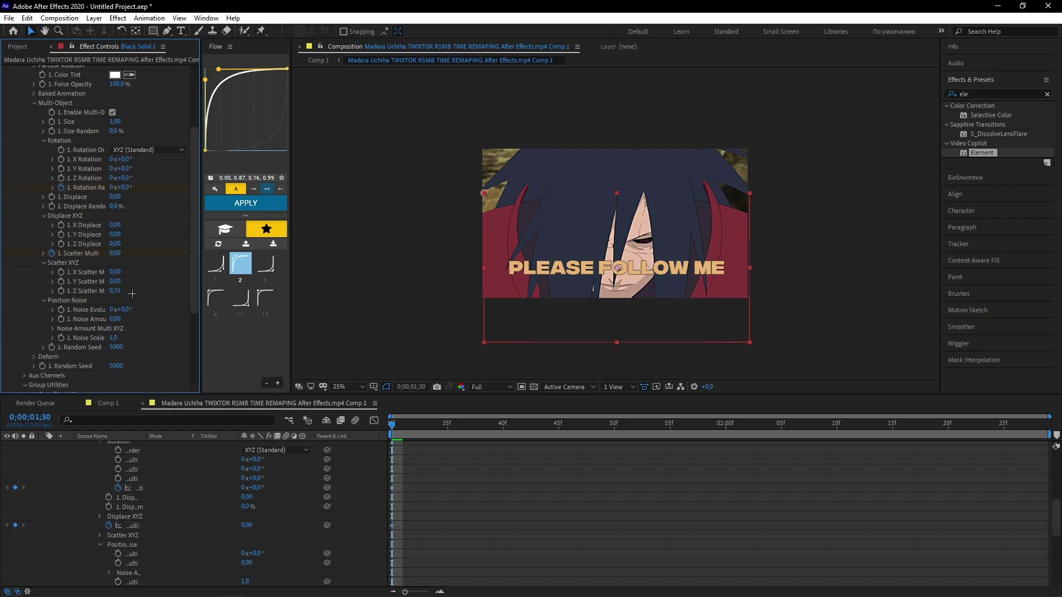
pyautogui.hotkey('ctrl', 'z')
pyautogui.moveTo(115, 273); pyautogui.dragTo(171, 276)
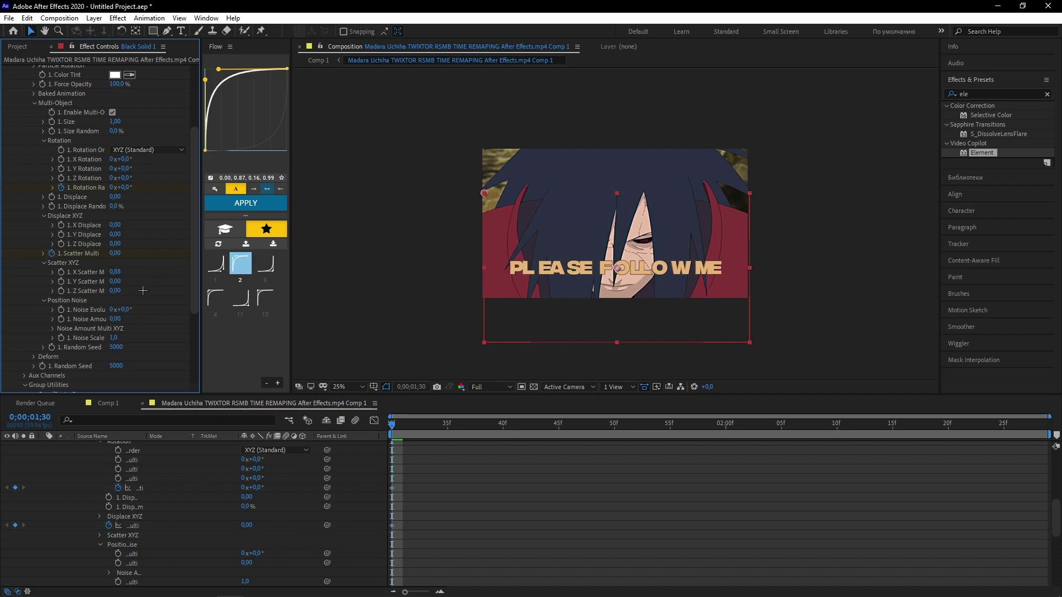
pyautogui.scroll(-1, 130, 302)
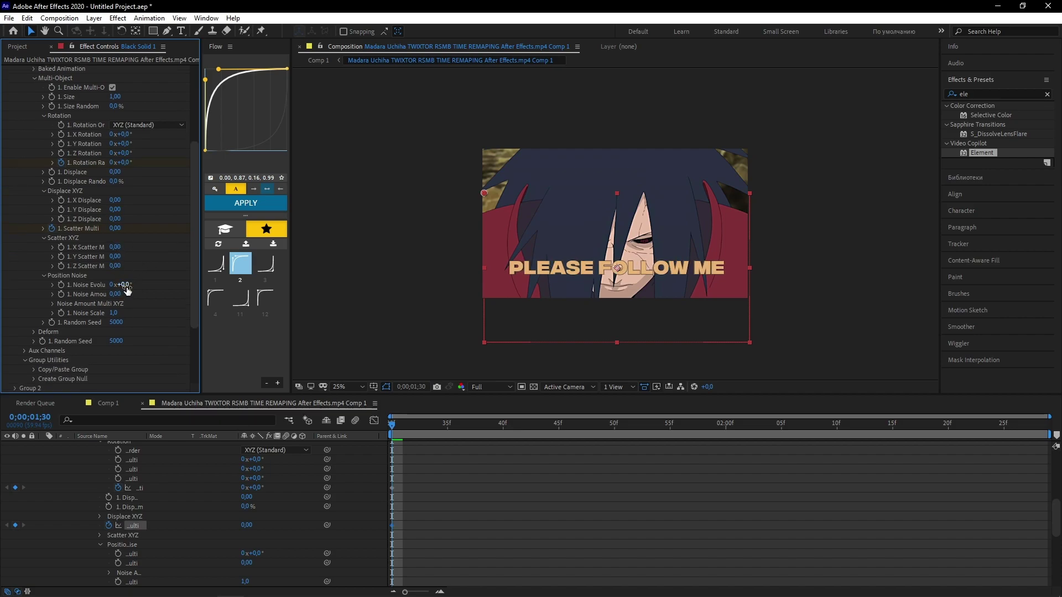
pyautogui.moveTo(119, 285)
pyautogui.mouseDown()
pyautogui.moveTo(158, 286)
pyautogui.moveTo(153, 302)
pyautogui.mouseUp()
pyautogui.hotkey('ctrl', 'z')
pyautogui.hotkey('ctrl', 'z')
pyautogui.hotkey('ctrl', 'z')
pyautogui.moveTo(116, 322); pyautogui.dragTo(142, 320)
pyautogui.hotkey('ctrl', 'z')
# - Keyframe X Rotation, undo trial Y/Z rotations, and show only keyframed properties with U
pyautogui.scroll(4, 144, 322)
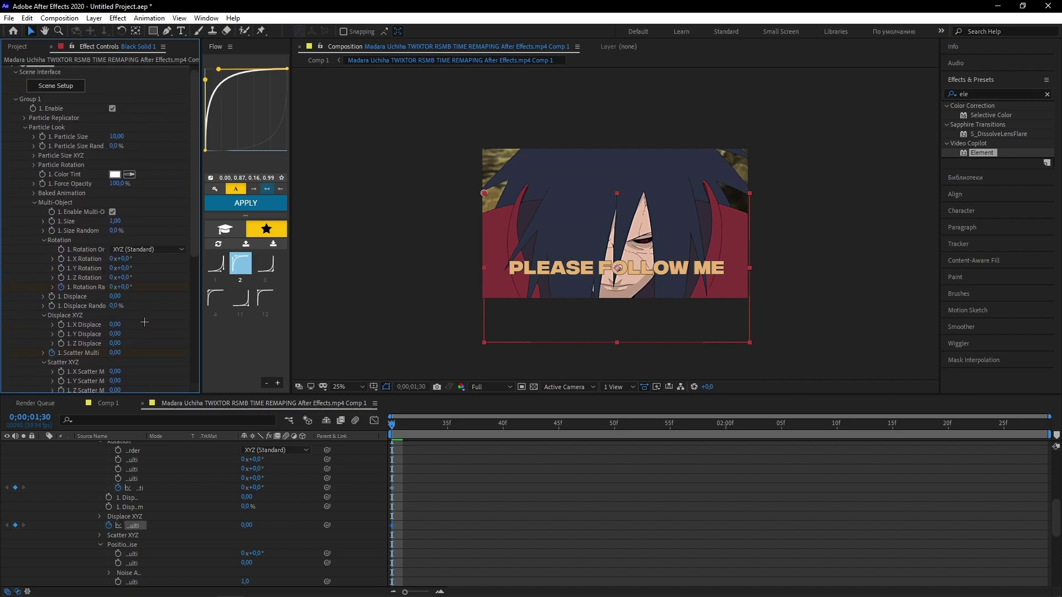
pyautogui.moveTo(129, 265); pyautogui.dragTo(142, 272)
pyautogui.moveTo(129, 268); pyautogui.dragTo(140, 283)
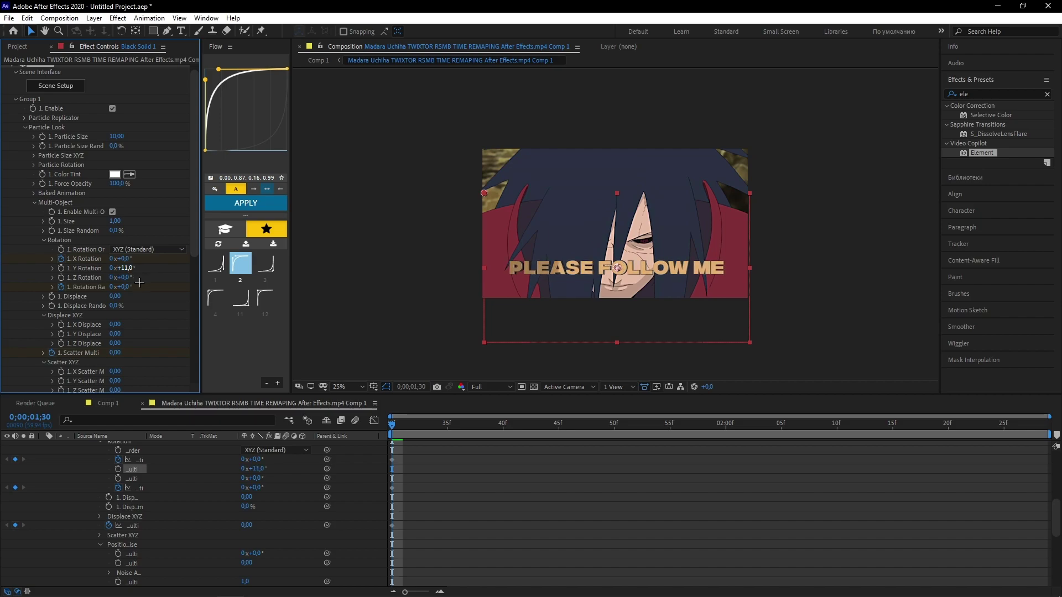
pyautogui.hotkey('ctrl', 'z')
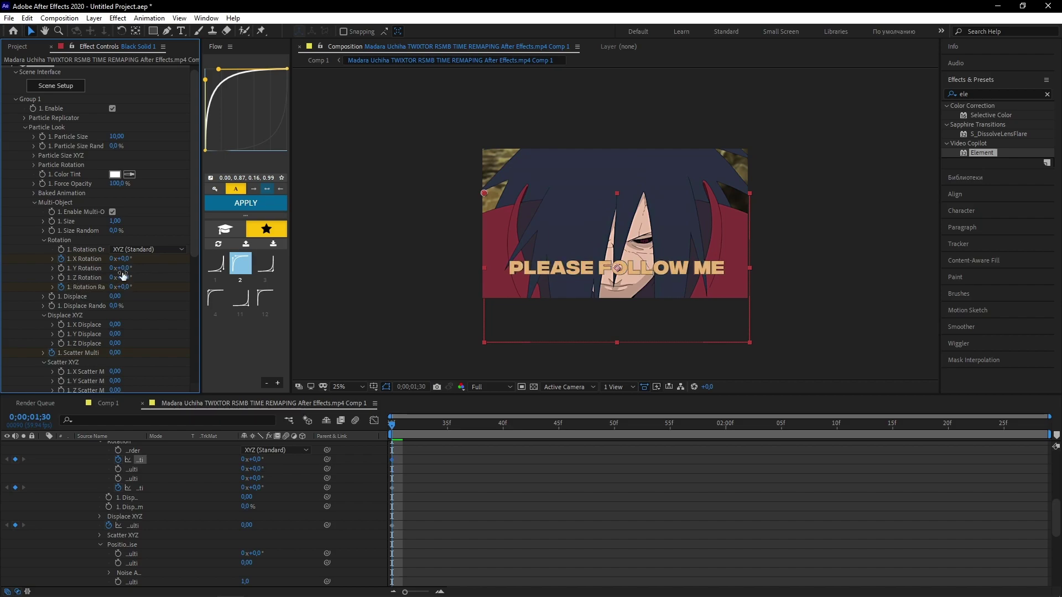
pyautogui.moveTo(129, 278); pyautogui.dragTo(135, 270)
pyautogui.hotkey('ctrl', 'z')
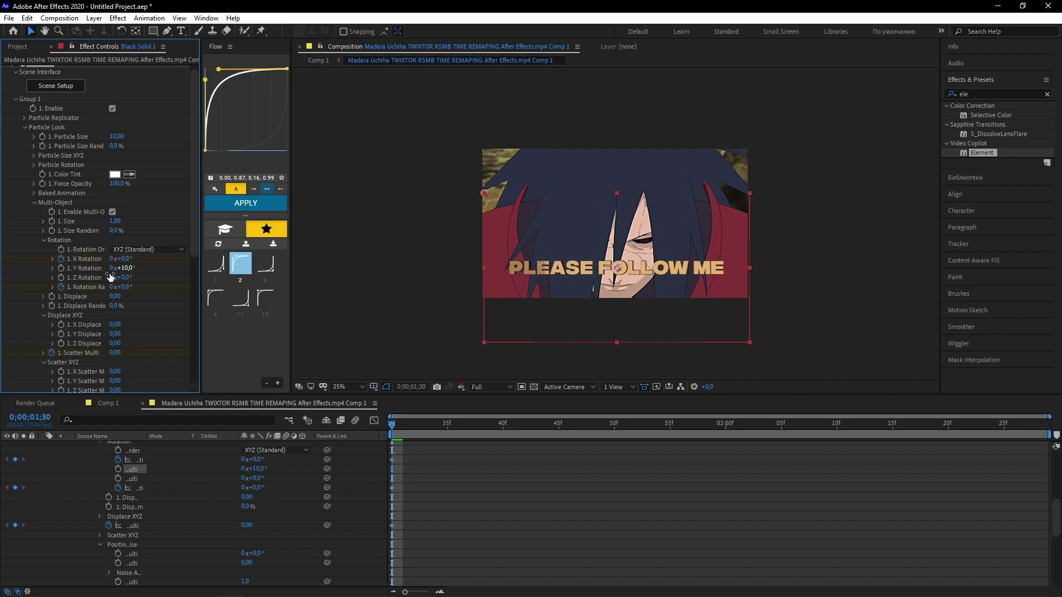
pyautogui.hotkey('ctrl', 'z')
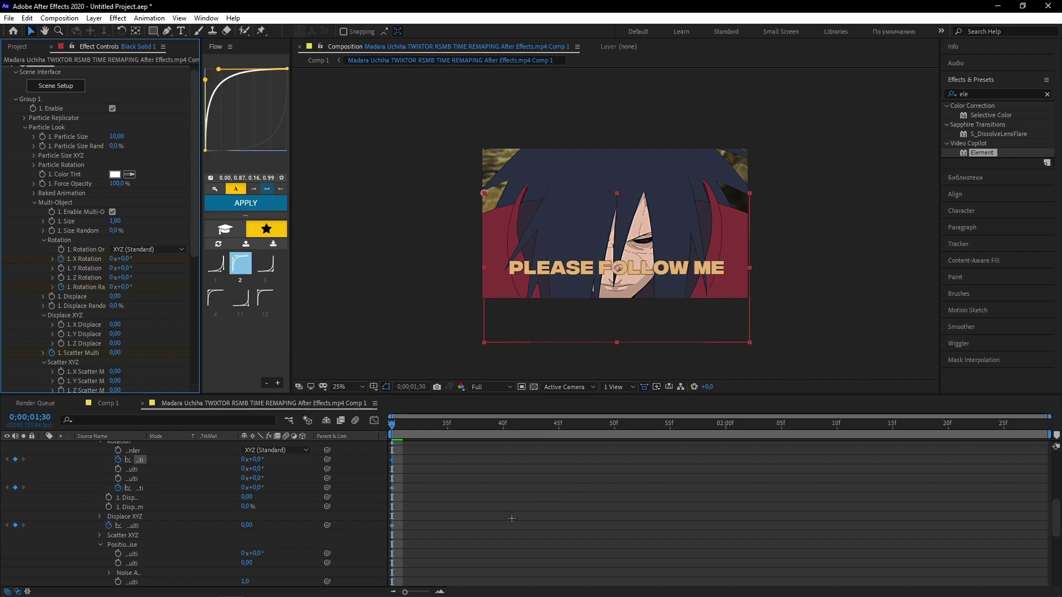
pyautogui.scroll(8, 435, 461)
pyautogui.press('u')
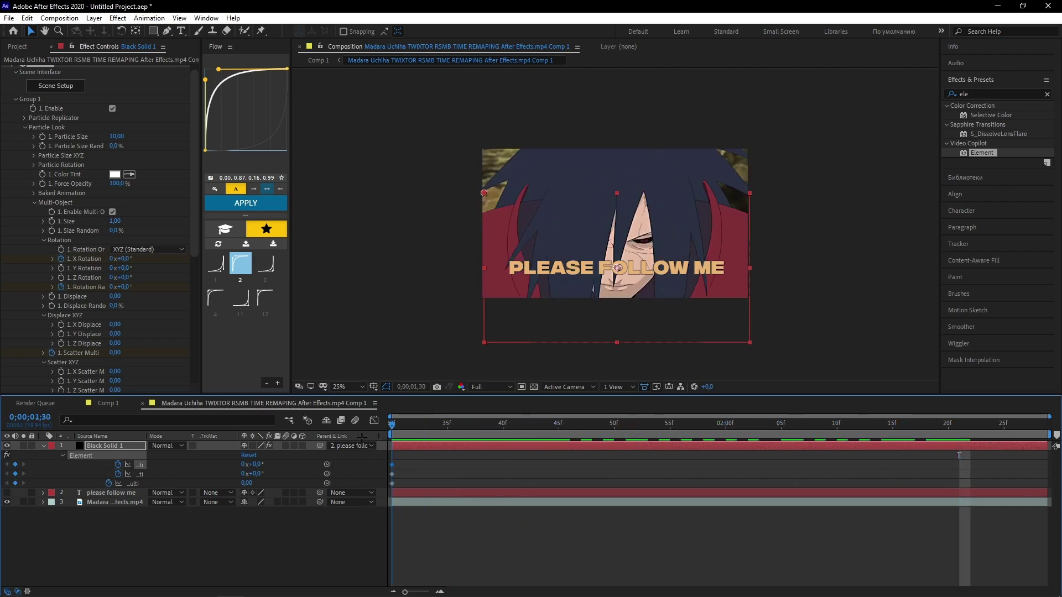
# - Set X Rotation 14° at the start, then 5° X Rotation and 51° Rotation Random at the end
pyautogui.press('space')
pyautogui.moveTo(260, 465); pyautogui.dragTo(275, 480)
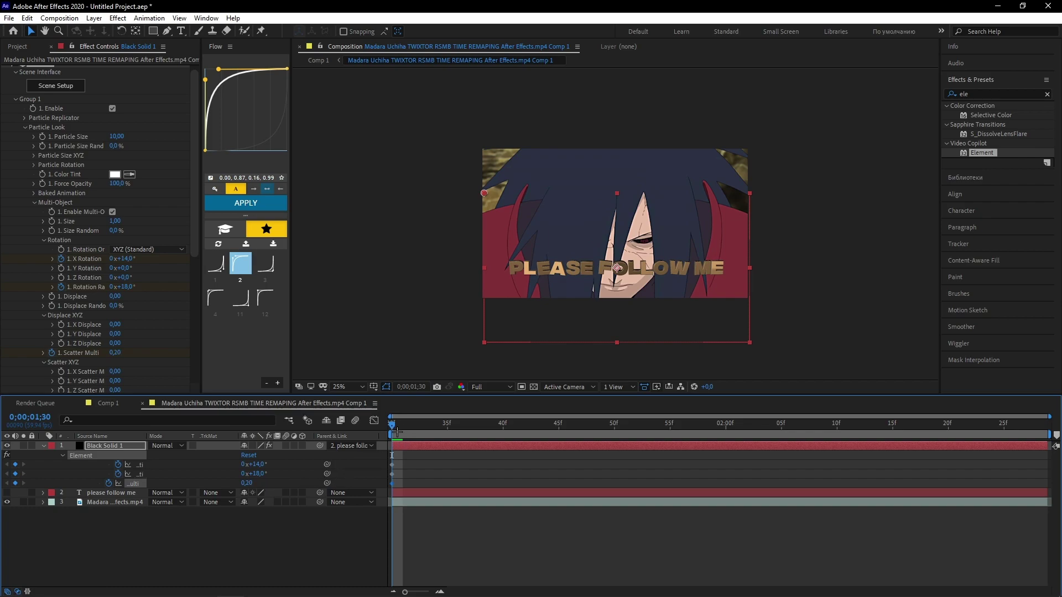
pyautogui.press('space')
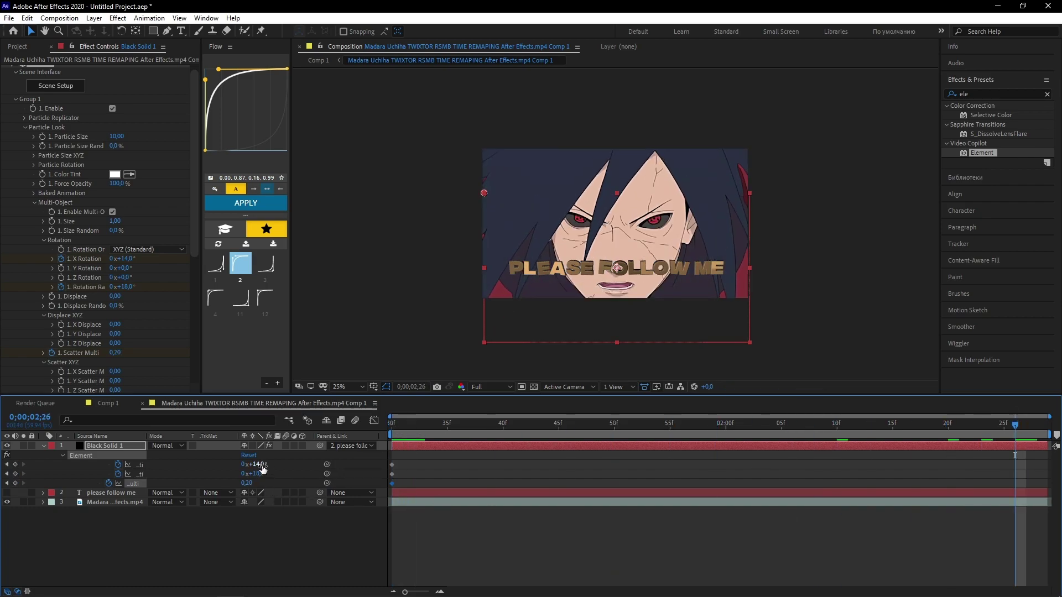
pyautogui.moveTo(262, 464); pyautogui.dragTo(255, 464)
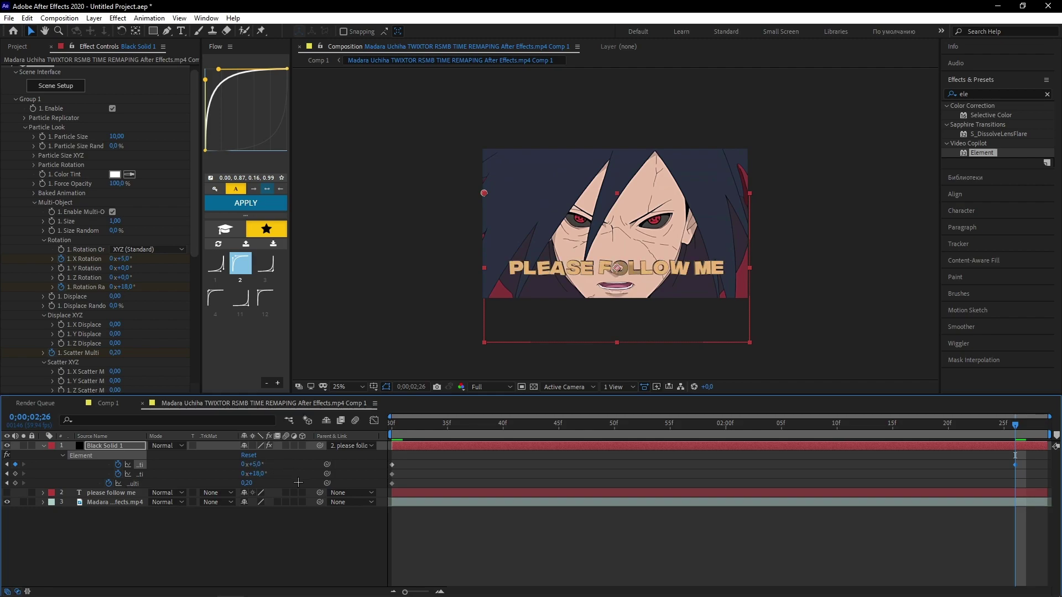
pyautogui.moveTo(264, 474)
pyautogui.mouseDown()
pyautogui.moveTo(280, 473)
pyautogui.moveTo(242, 483)
pyautogui.mouseUp()
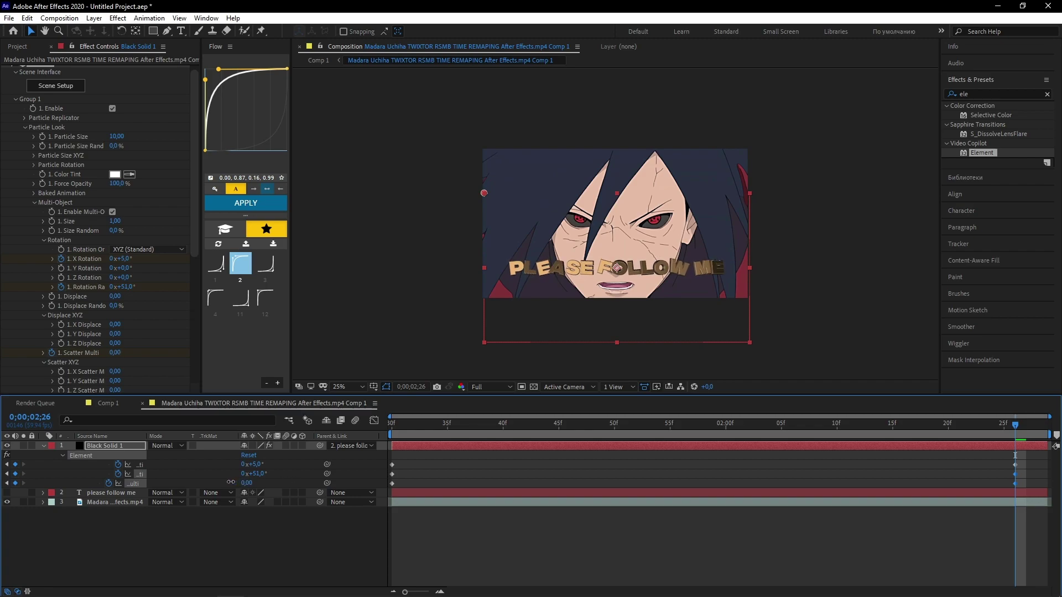
# - Check frames around the animation end and raise Displace to 0,47 to spread the letters
pyautogui.press('pagedown')
pyautogui.press('pageup')
pyautogui.press('pageup')
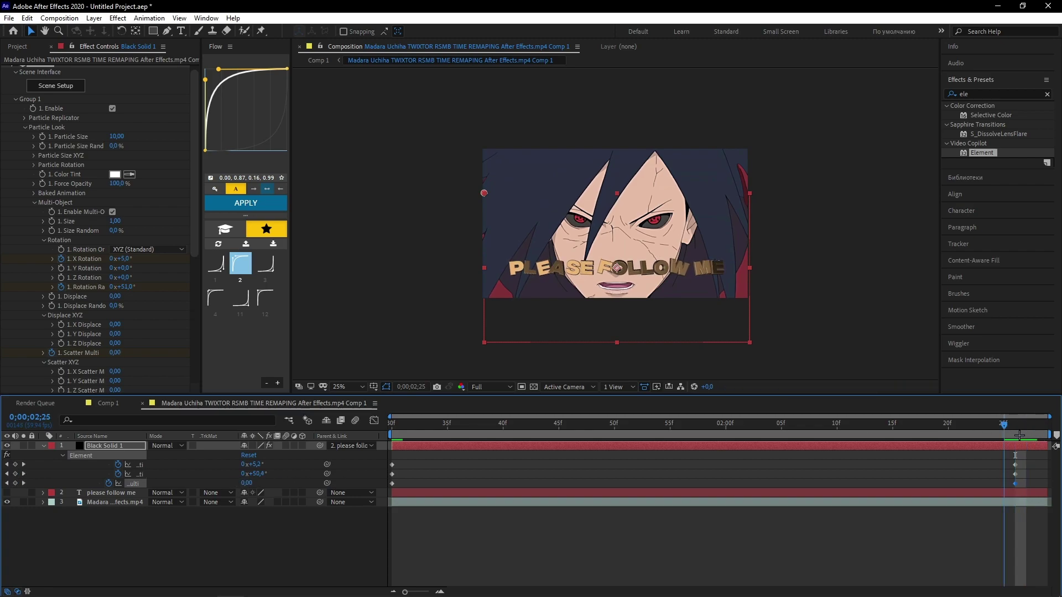
pyautogui.press('pagedown')
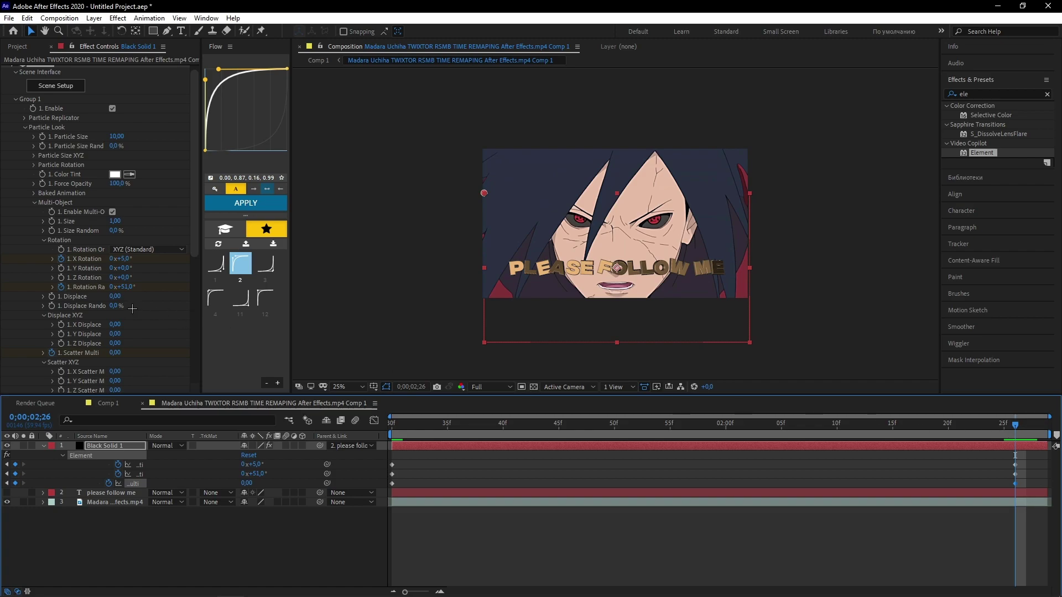
pyautogui.moveTo(119, 299); pyautogui.dragTo(136, 305)
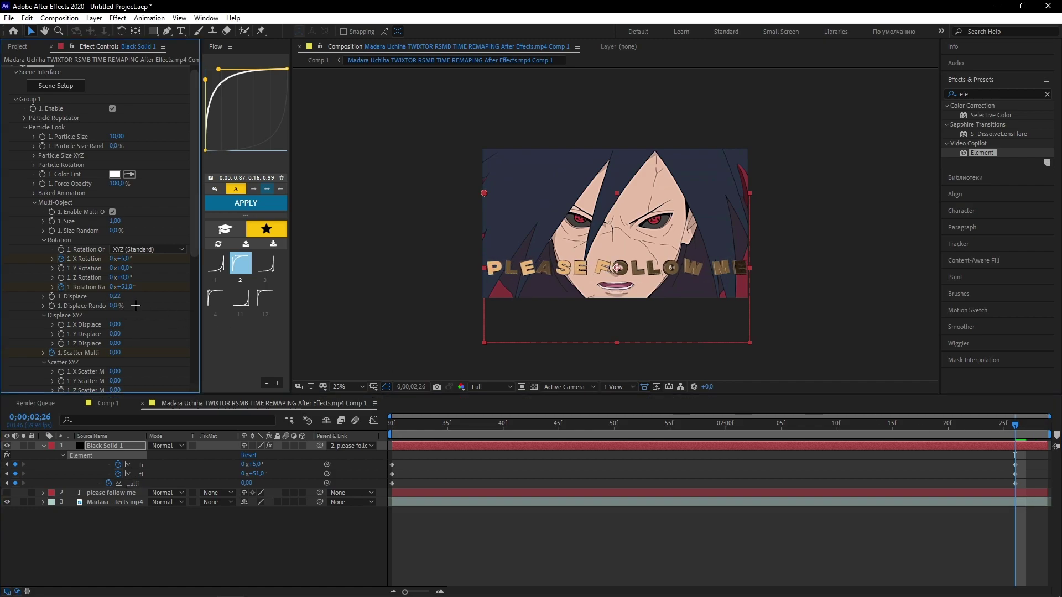
pyautogui.press('space')
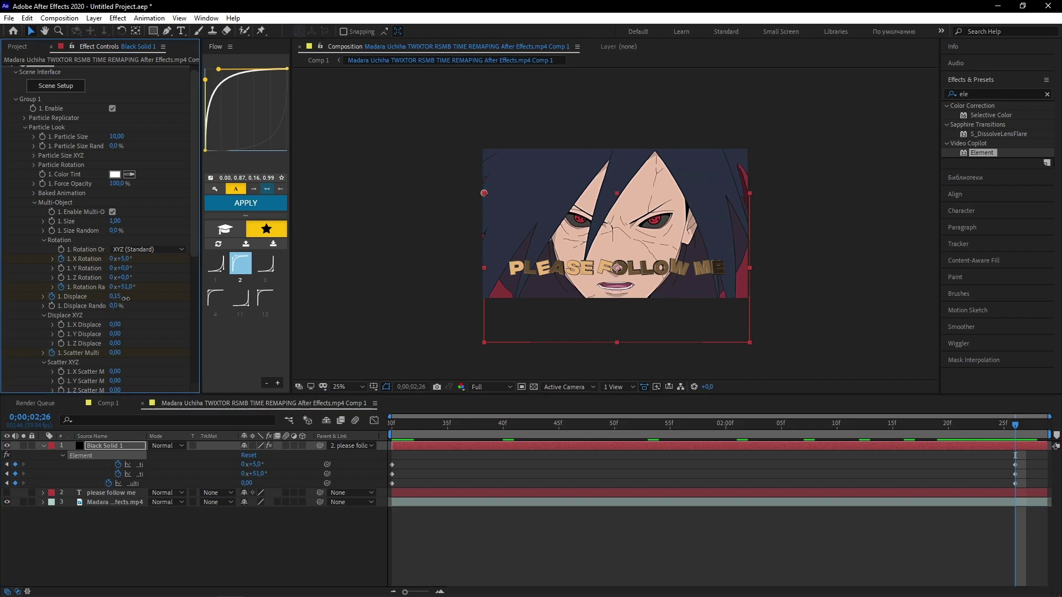
pyautogui.moveTo(115, 296); pyautogui.dragTo(146, 315)
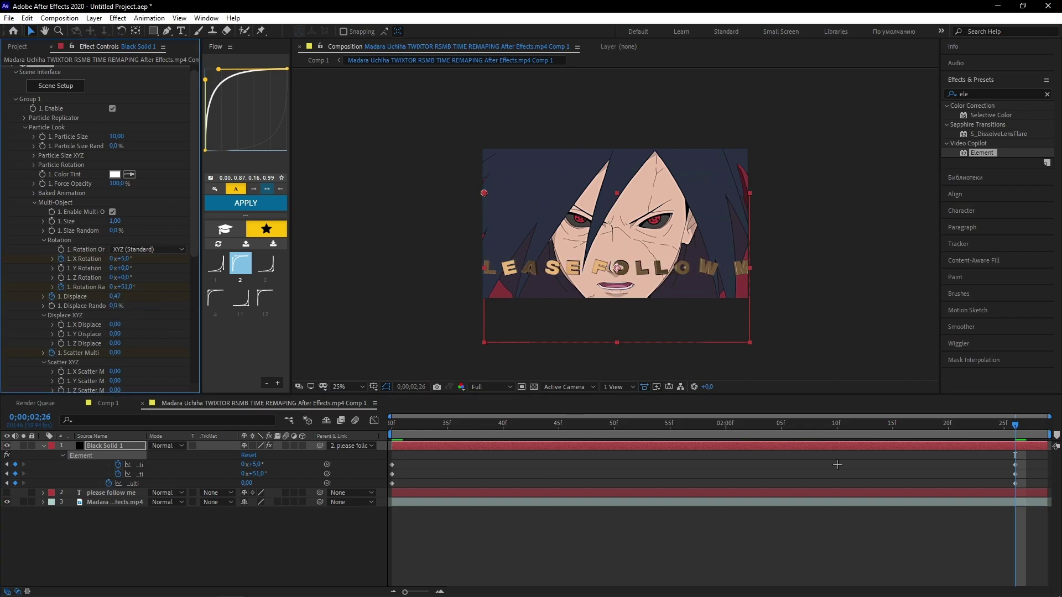
# - Preview the current title animation
pyautogui.click(1032, 437)
pyautogui.press('space')
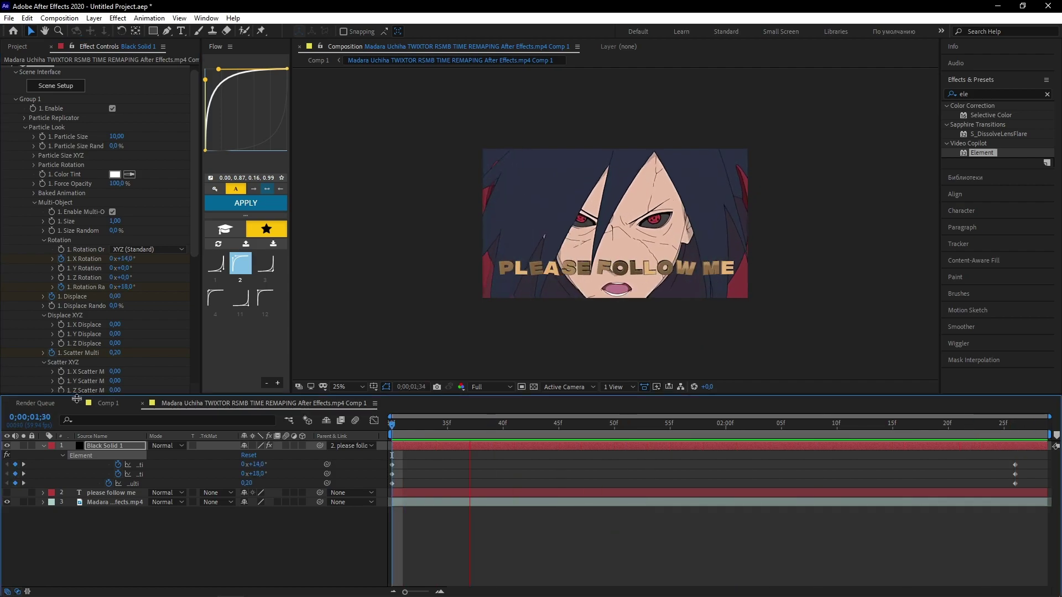
pyautogui.press('space')
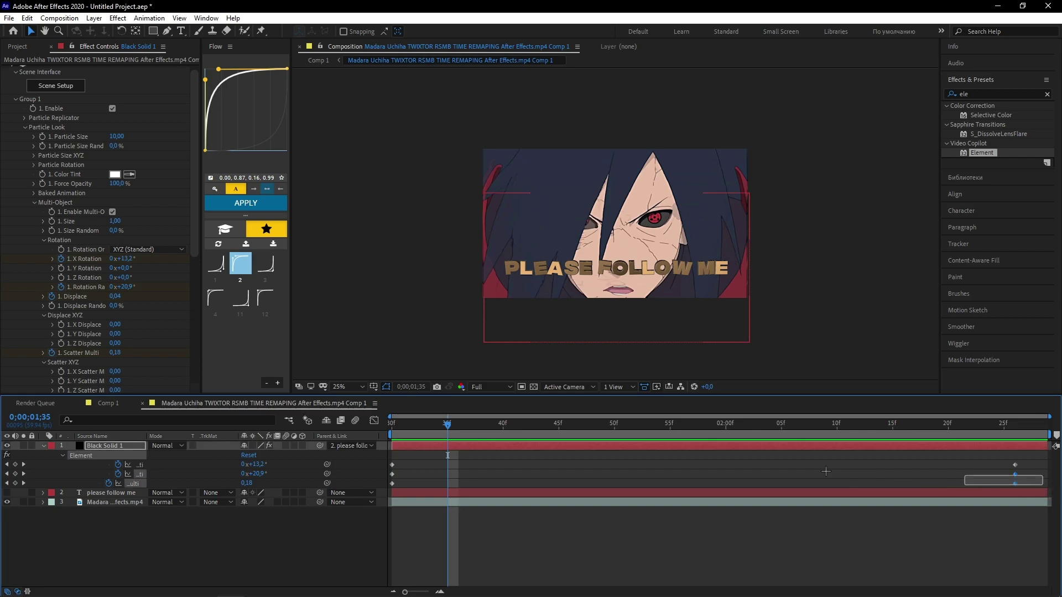
# - Apply a Flow easing curve to all Element keyframes and preview the eased animation
pyautogui.moveTo(1043, 486); pyautogui.dragTo(330, 444)
pyautogui.click(245, 203)
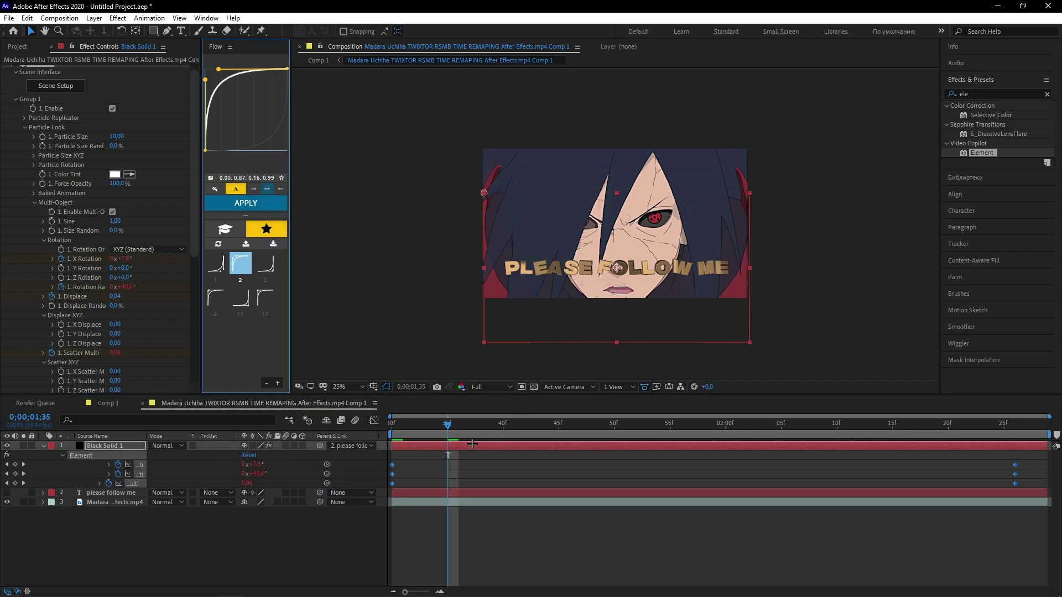
pyautogui.press('space')
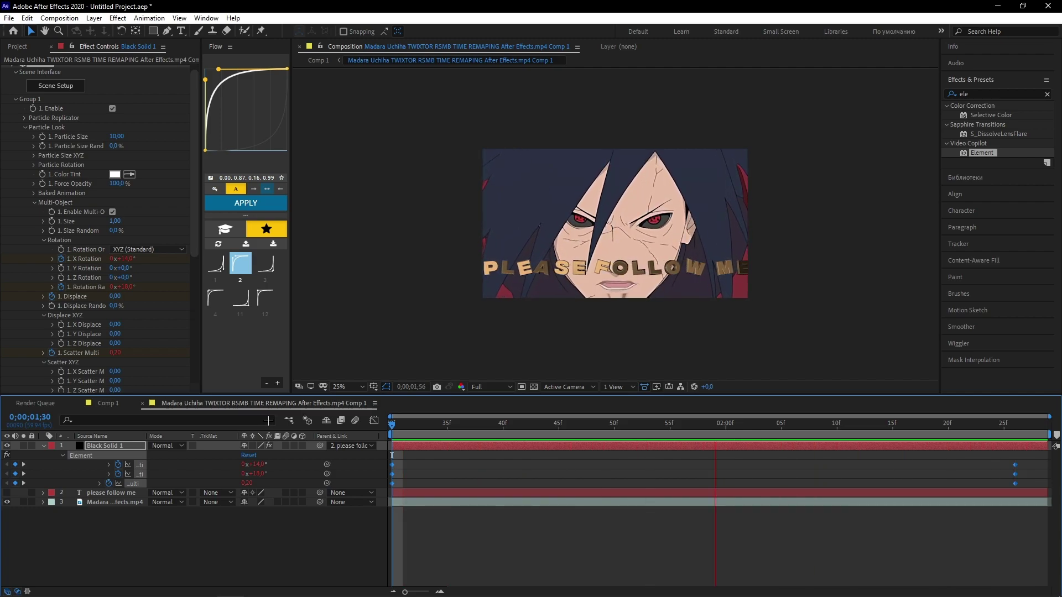
pyautogui.press('space')
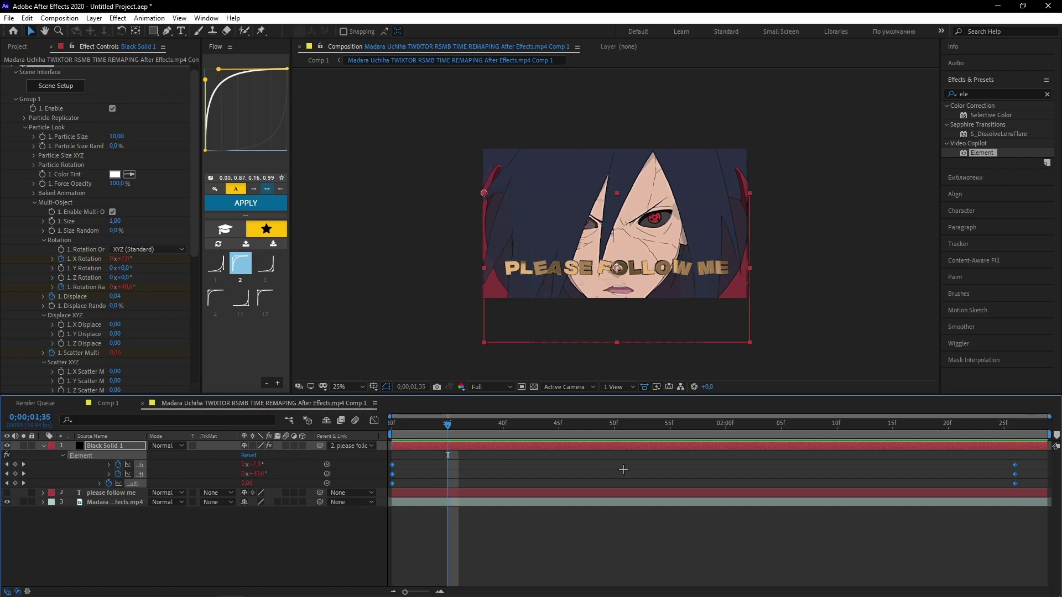
pyautogui.press('u')
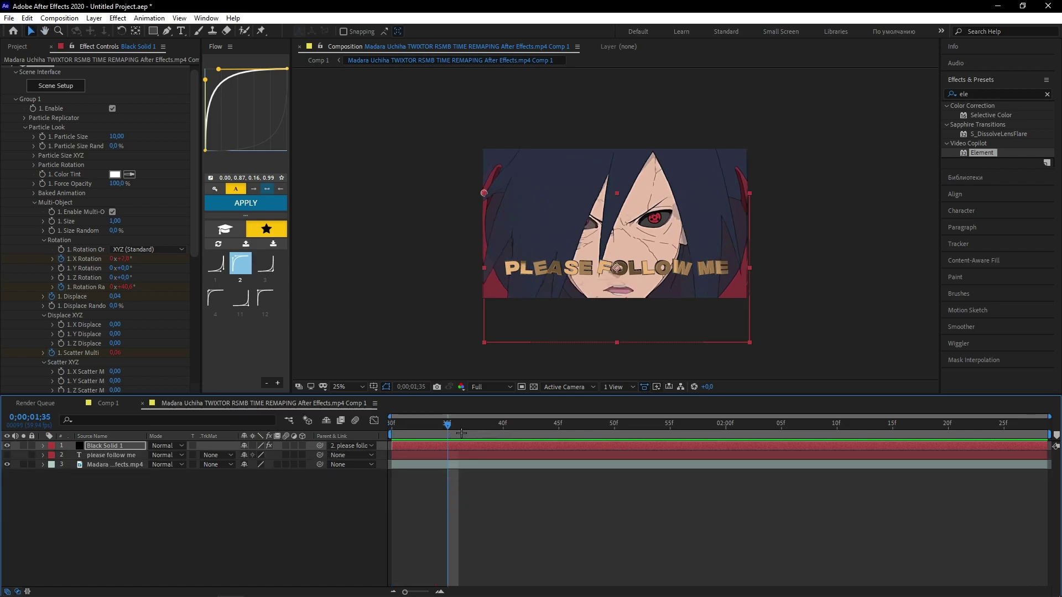
pyautogui.press('space')
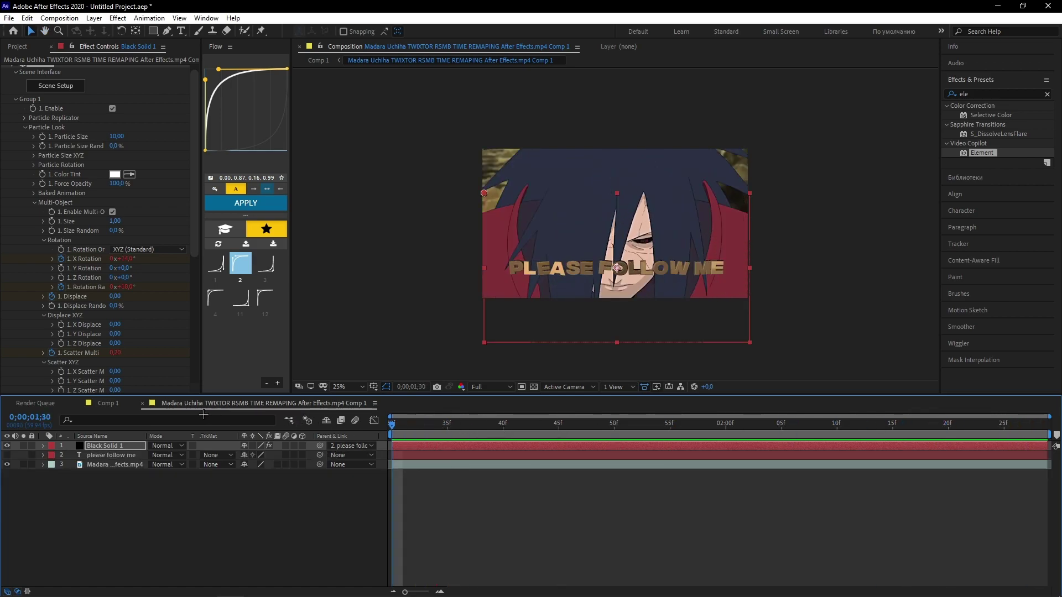
# - Play the main Comp 1 from its first frame to see the title over the clip
pyautogui.click(107, 404)
pyautogui.press('Home')
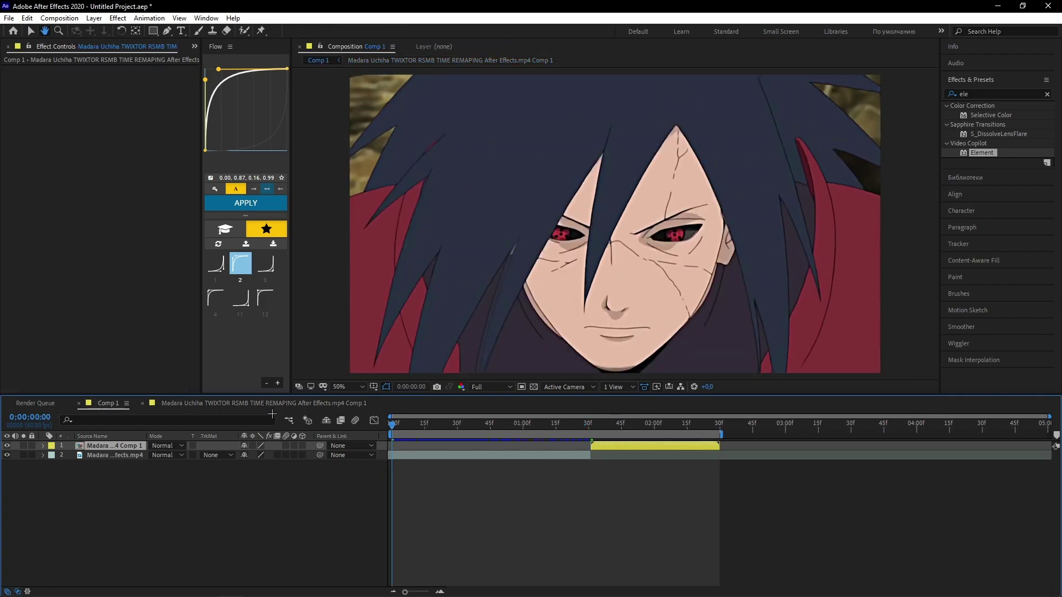
pyautogui.press('space')
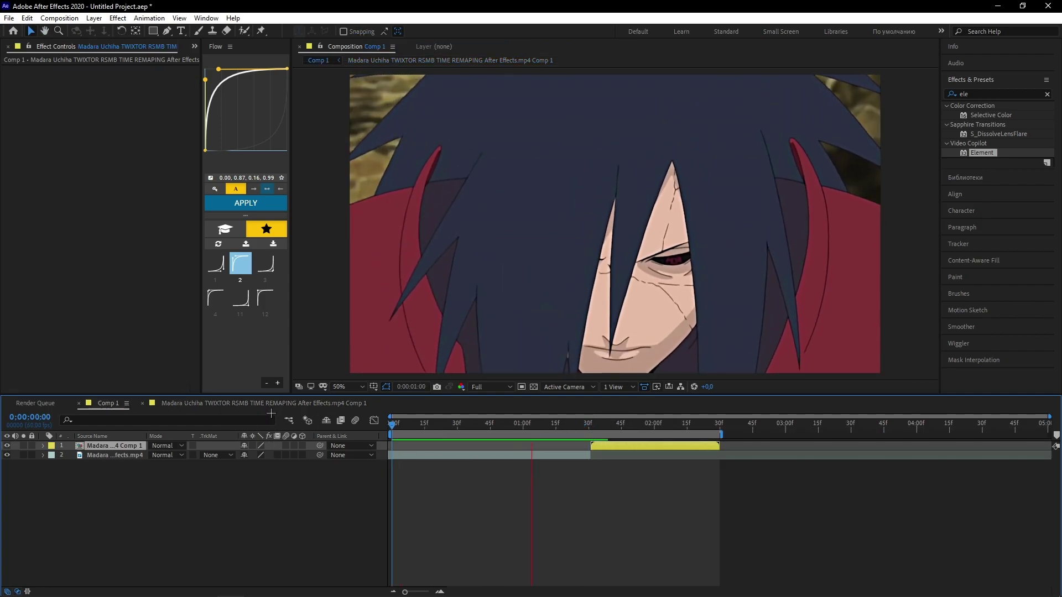